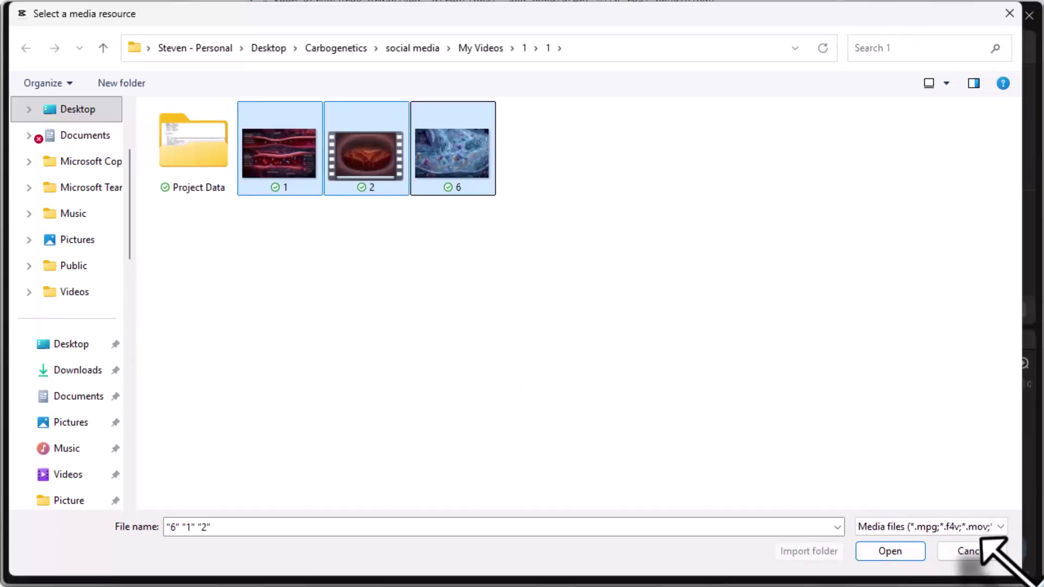
- Import media files 1, 2 and 6, and add 1.png at the timeline start, enlarged to 119% to fill the frame
left_click(905, 557)
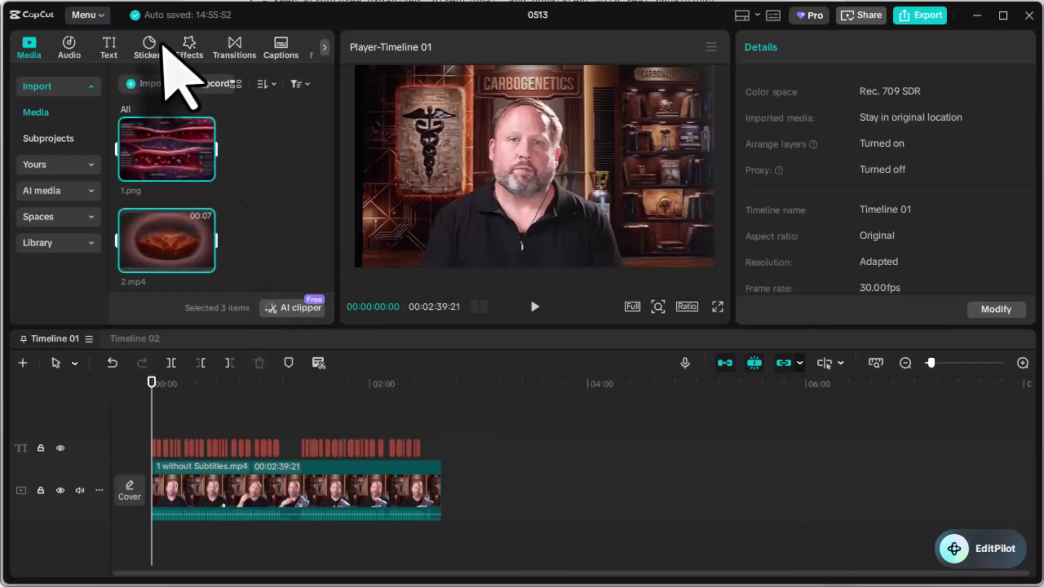
left_click(205, 171)
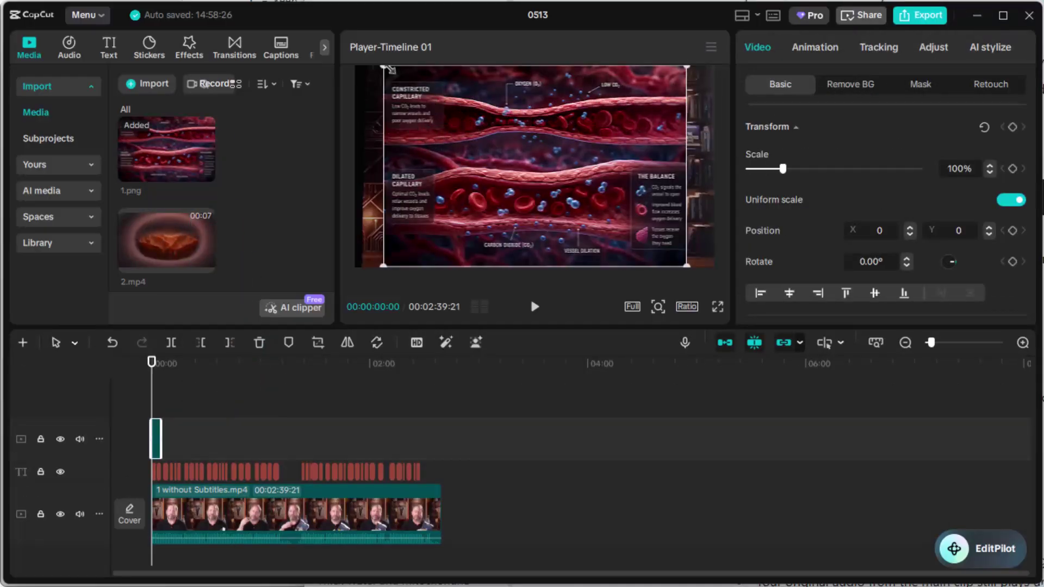
left_click_drag(388, 69, 343, 62)
left_click(165, 363)
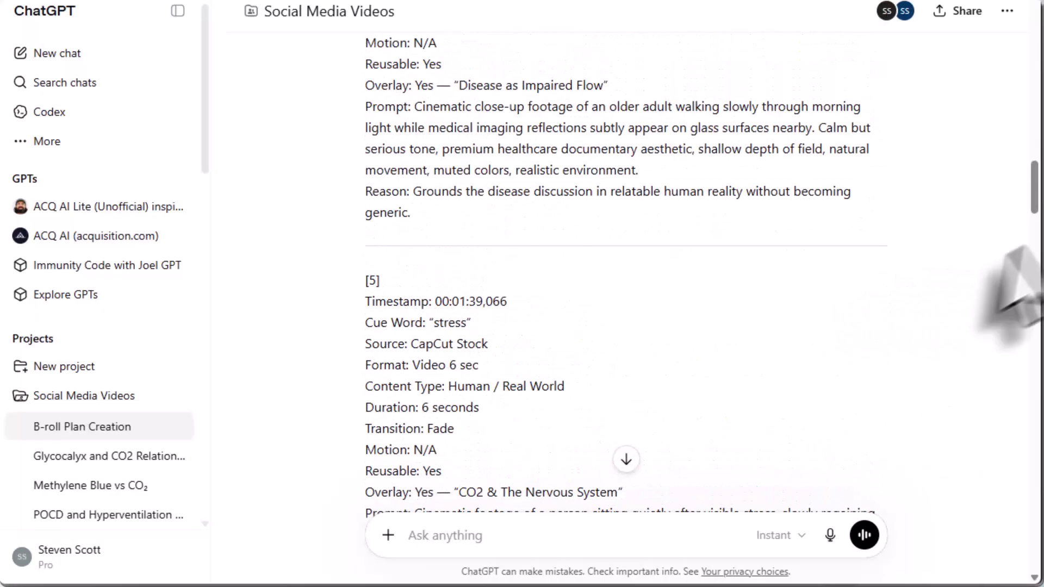
- Switch to ChatGPT and look up B-roll item [1]'s timestamp in the B-roll list and its marked line in the transcript
left_click_drag(1035, 188, 1031, 43)
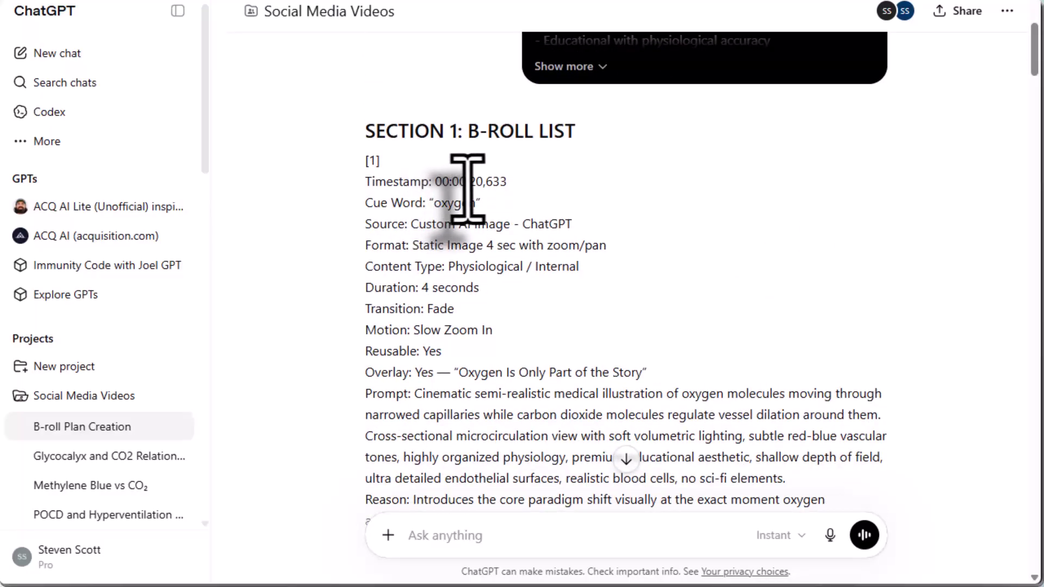
double_click(475, 182)
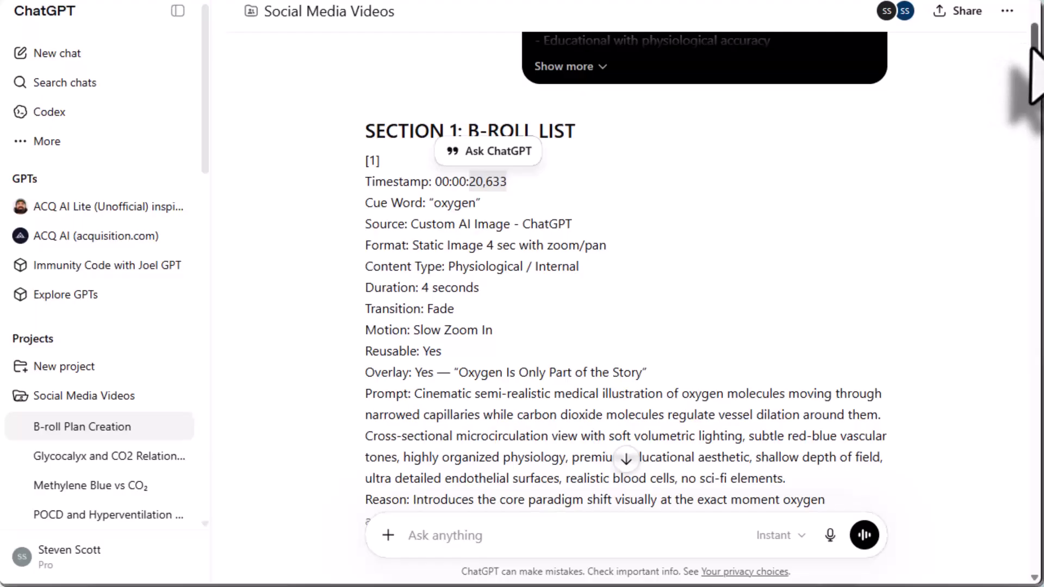
scroll(1022, 108, "down", 15)
scroll(1018, 128, "up", 2)
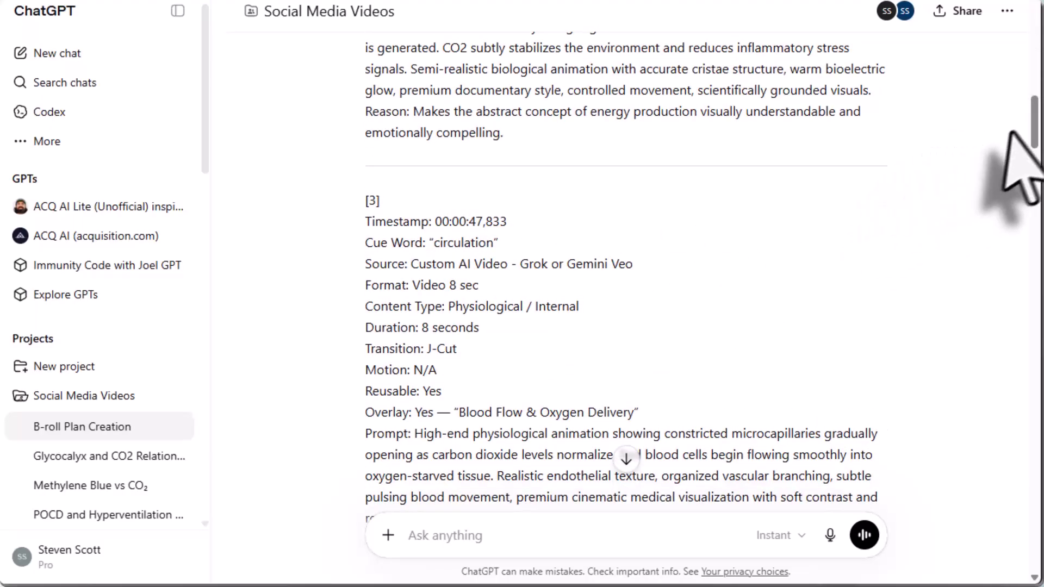
left_click_drag(1026, 124, 969, 369)
left_click_drag(376, 279, 637, 283)
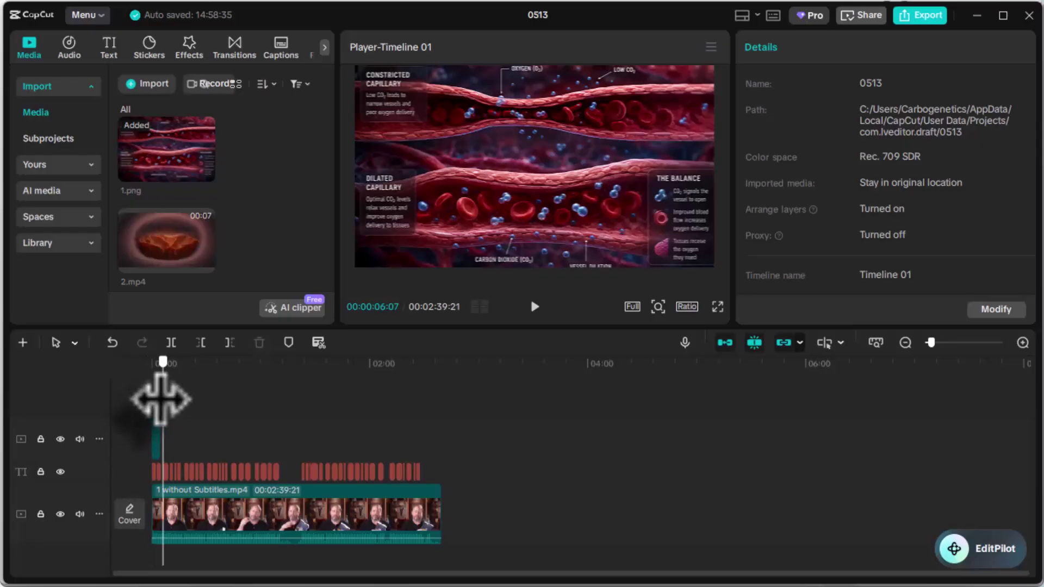
- Switch to CapCut, move the 1.png clip to start at 00:00:20:19 and place its track beneath the captions
left_click_drag(167, 361, 189, 359)
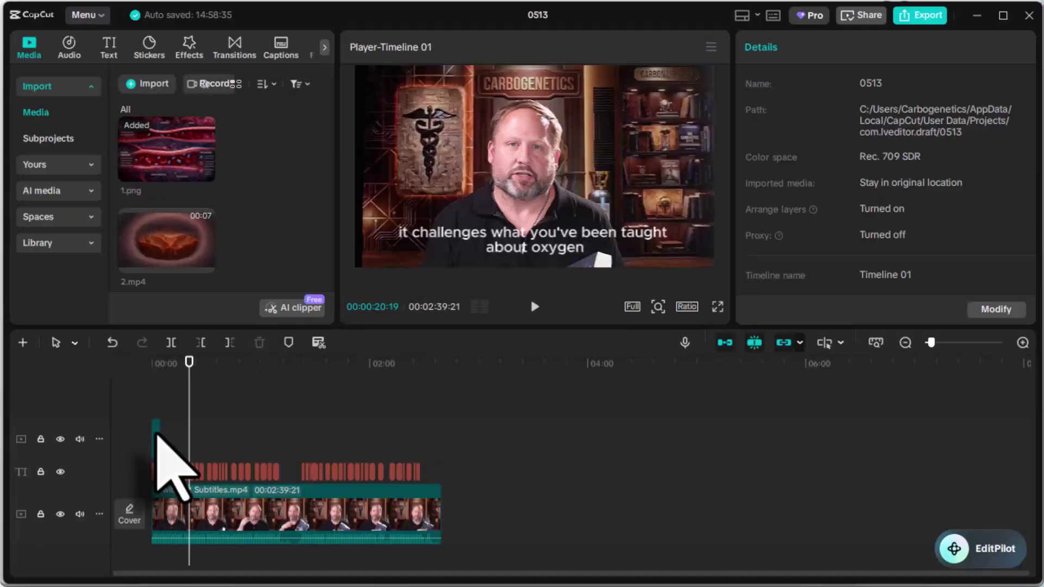
left_click_drag(158, 438, 196, 430)
scroll(265, 438, "up", 3)
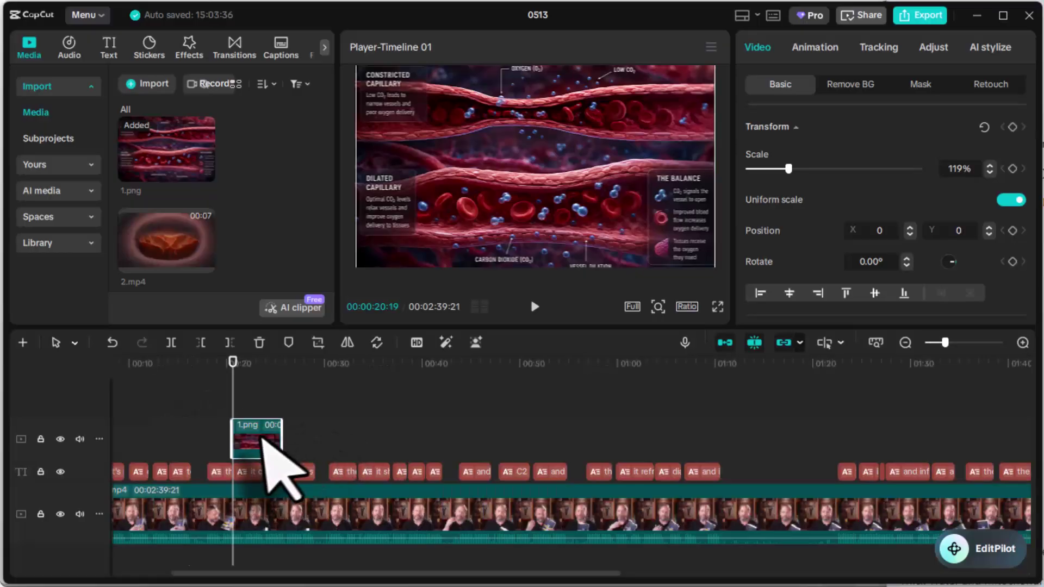
left_click_drag(260, 434, 260, 485)
- Play the timeline from before the 1.png clip to past its end to check the overlay against the captions
left_click(315, 363)
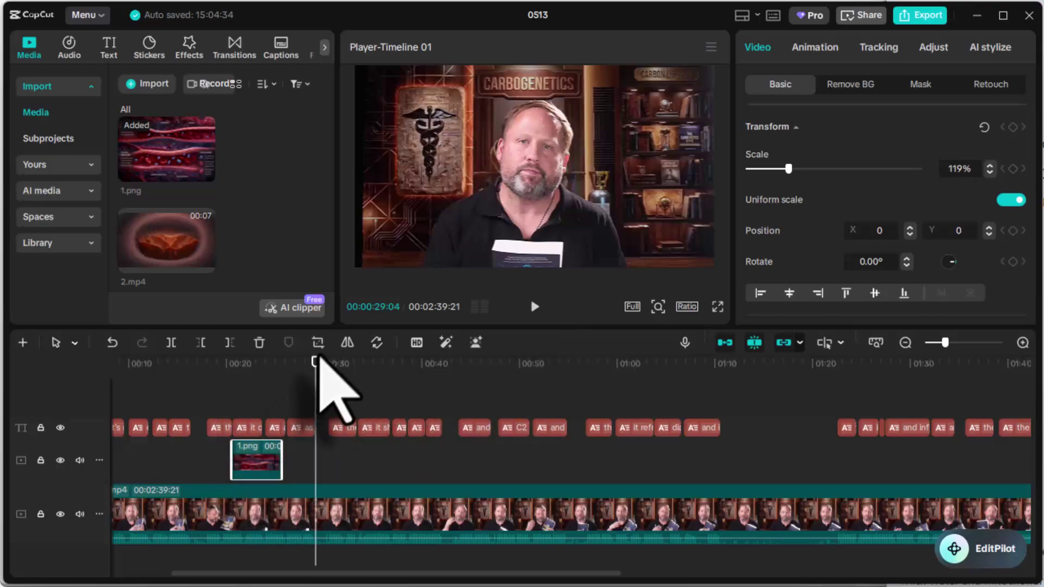
left_click_drag(312, 389, 182, 397)
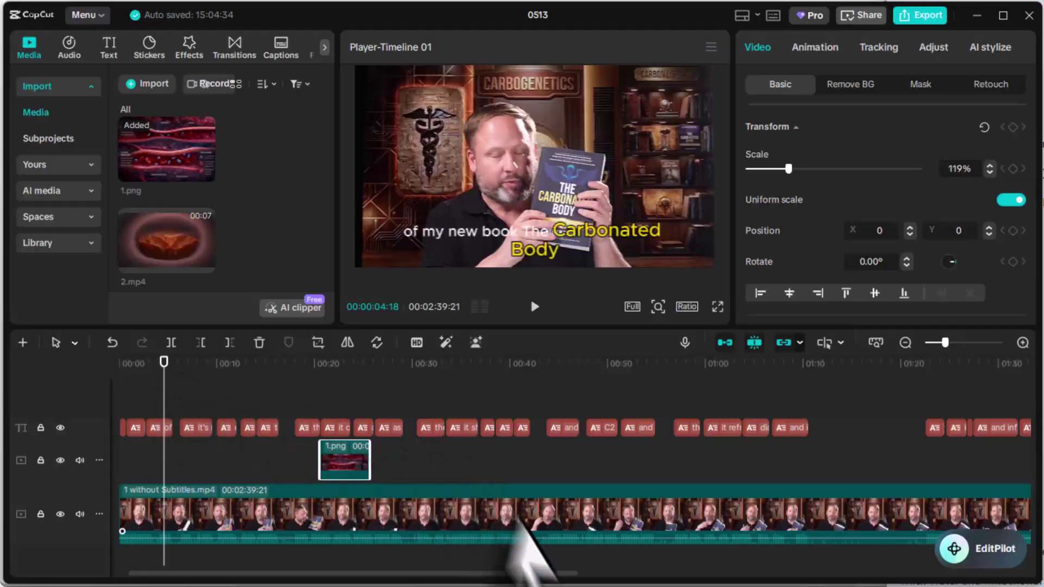
left_click(534, 307)
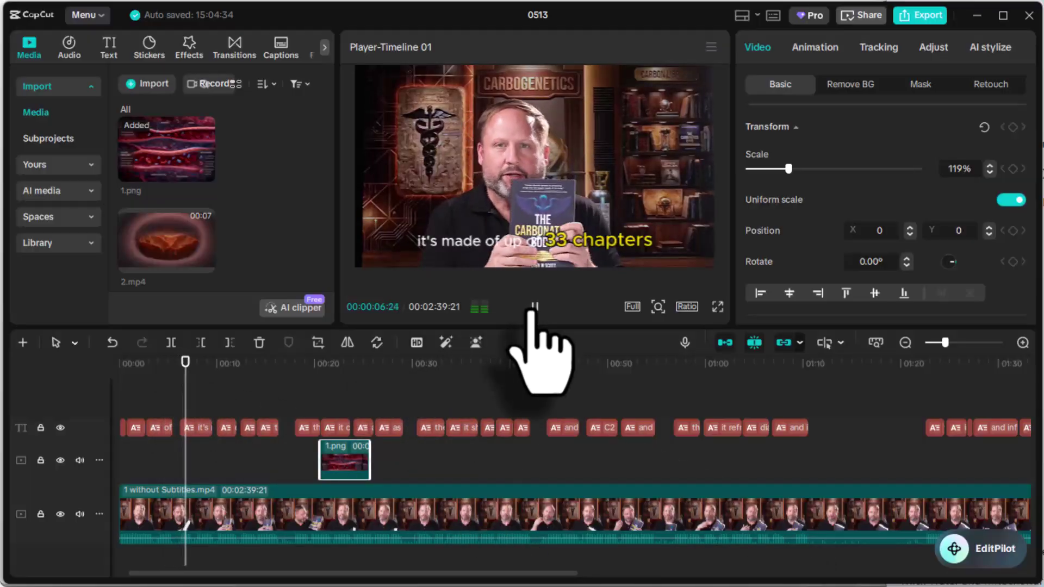
left_click_drag(192, 401, 306, 406)
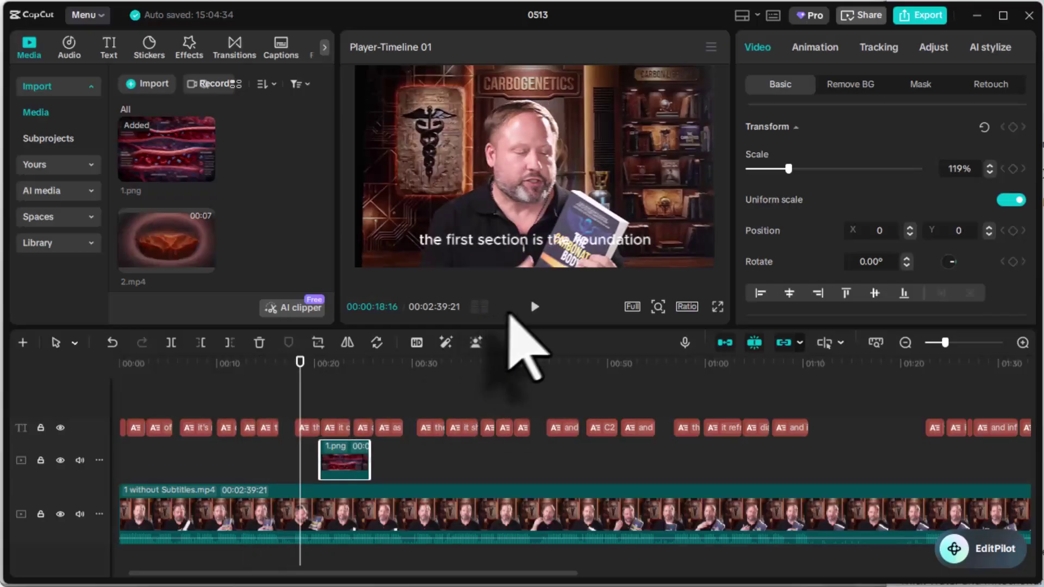
left_click(533, 307)
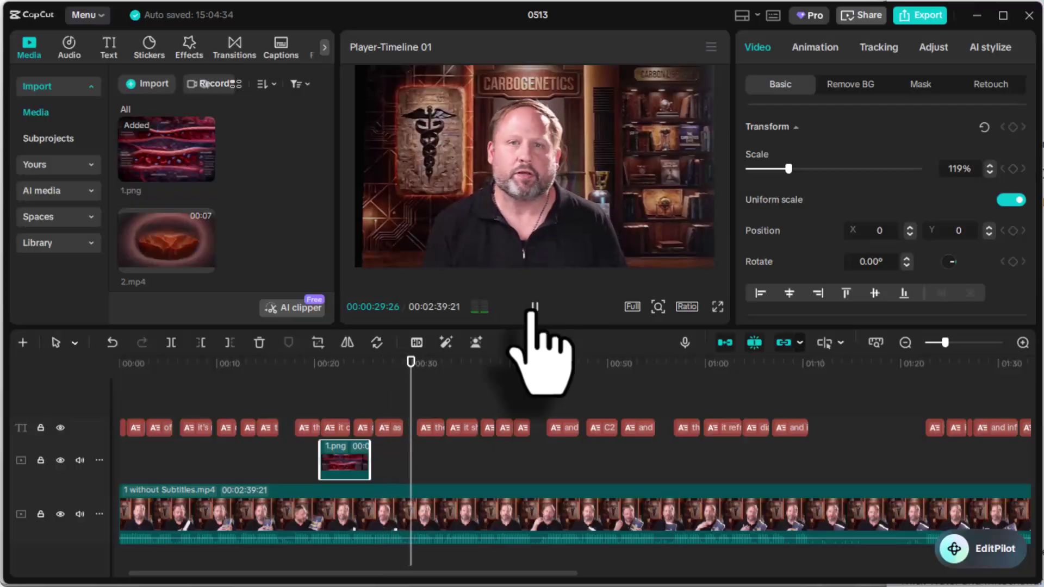
left_click(534, 308)
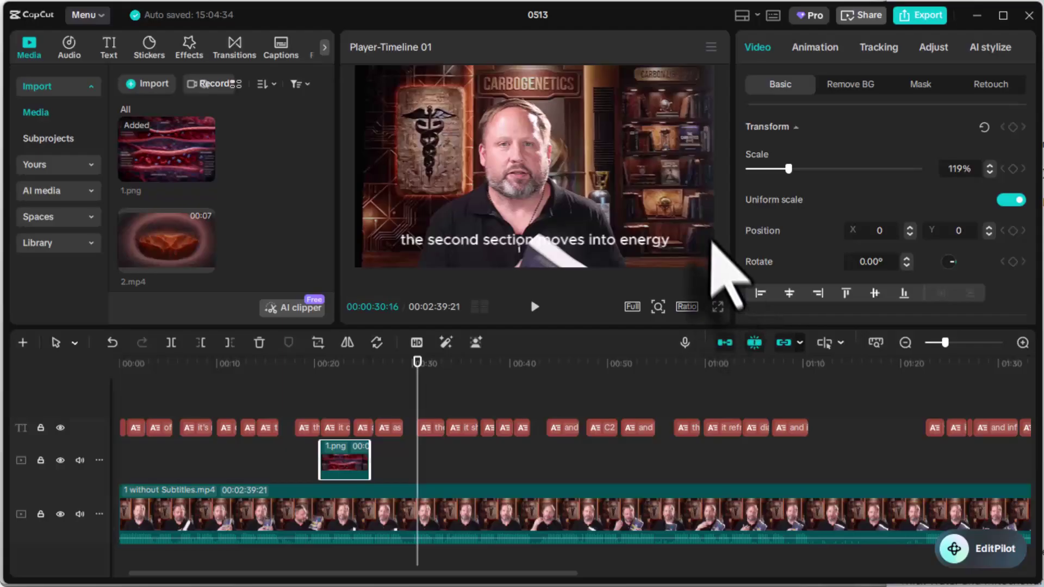
- Switch to ChatGPT and look up B-roll item [2]'s marked transcript line and its entry in the B-roll list
key("alt+Tab")
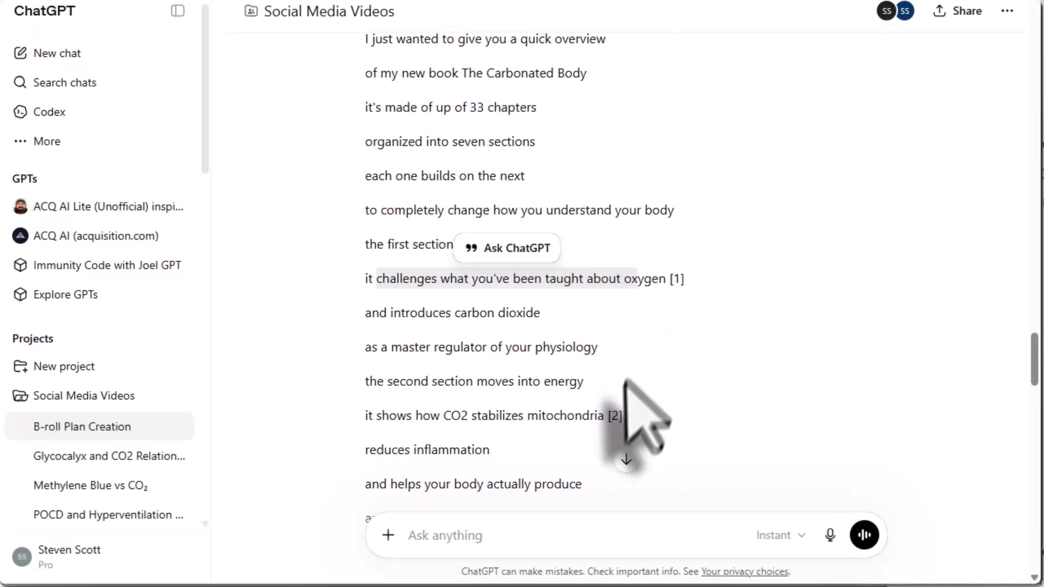
left_click(519, 419)
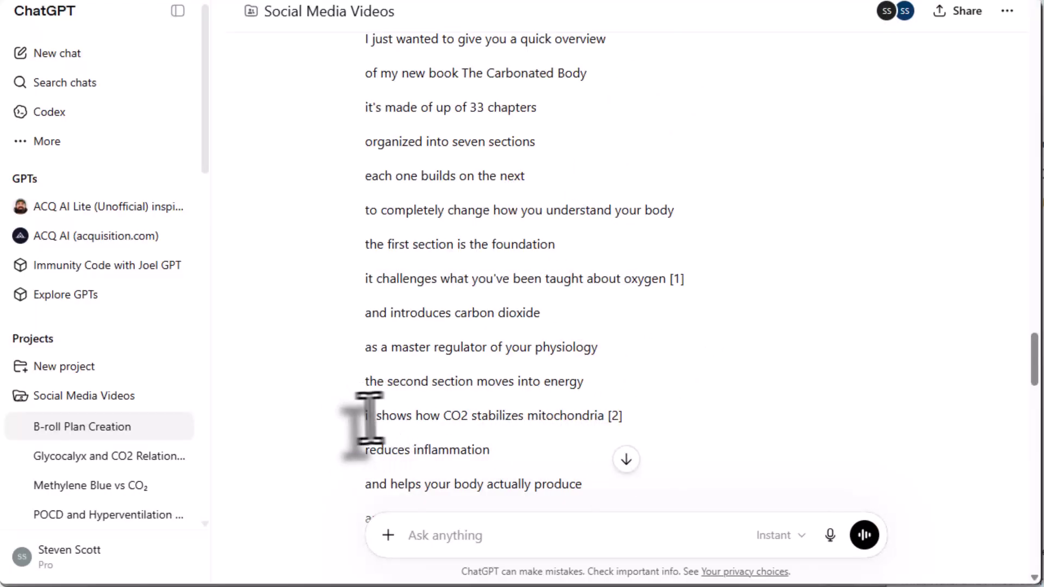
left_click_drag(366, 416, 607, 419)
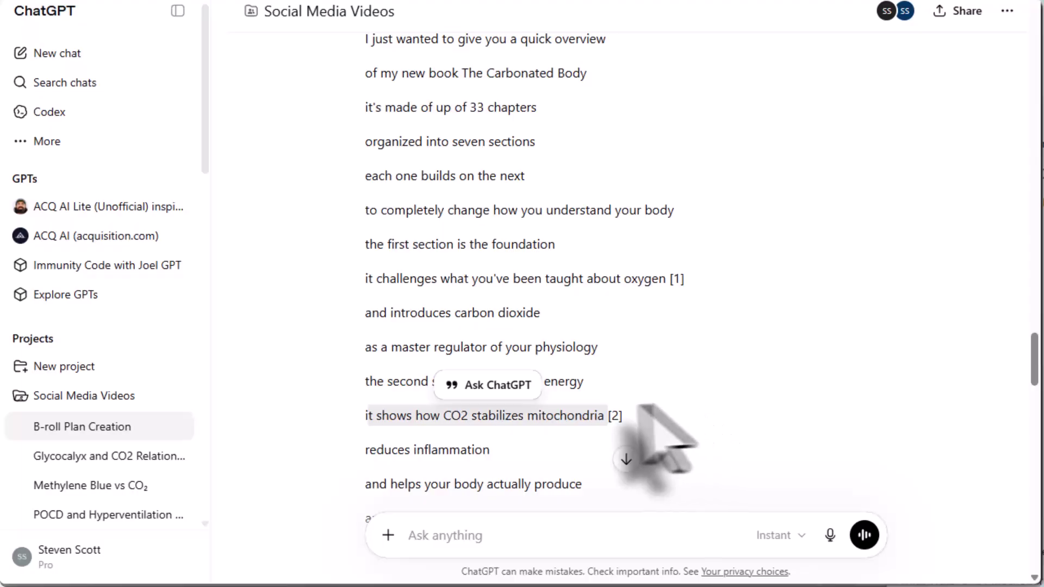
left_click(576, 416)
scroll(671, 438, "down", 12)
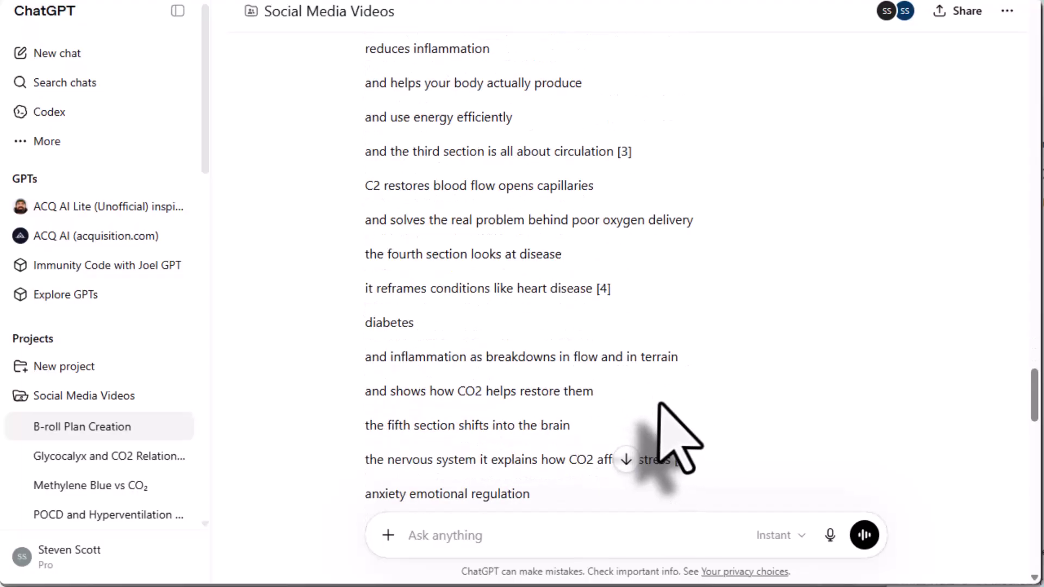
scroll(676, 435, "up", 15)
left_click_drag(1030, 350, 1036, 95)
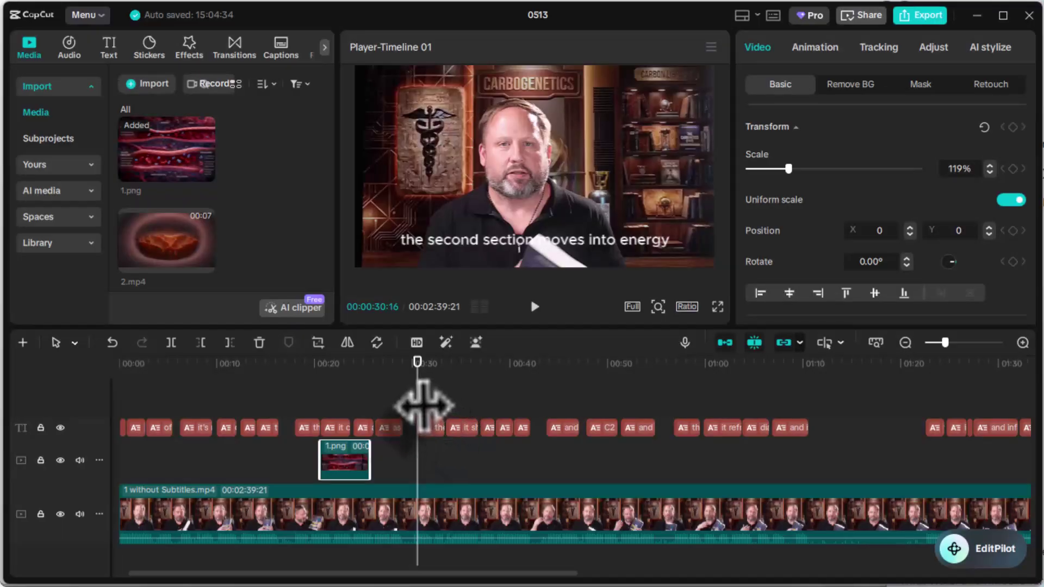
- Switch to CapCut, place 2.mp4 at 00:00:32:04 on the overlay track beneath the captions, and mute that track
left_click_drag(416, 400, 432, 361)
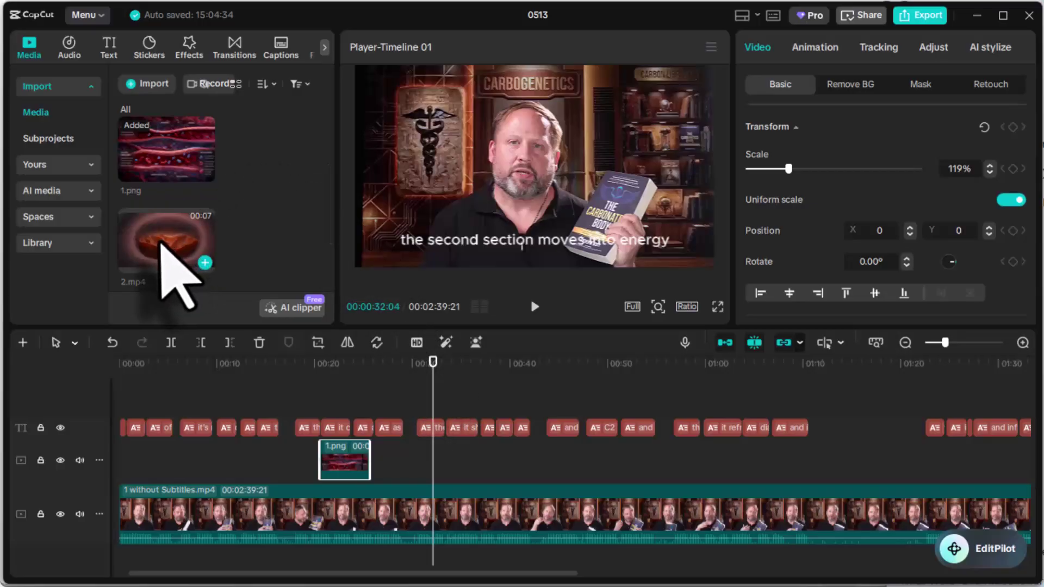
left_click_drag(162, 245, 456, 465)
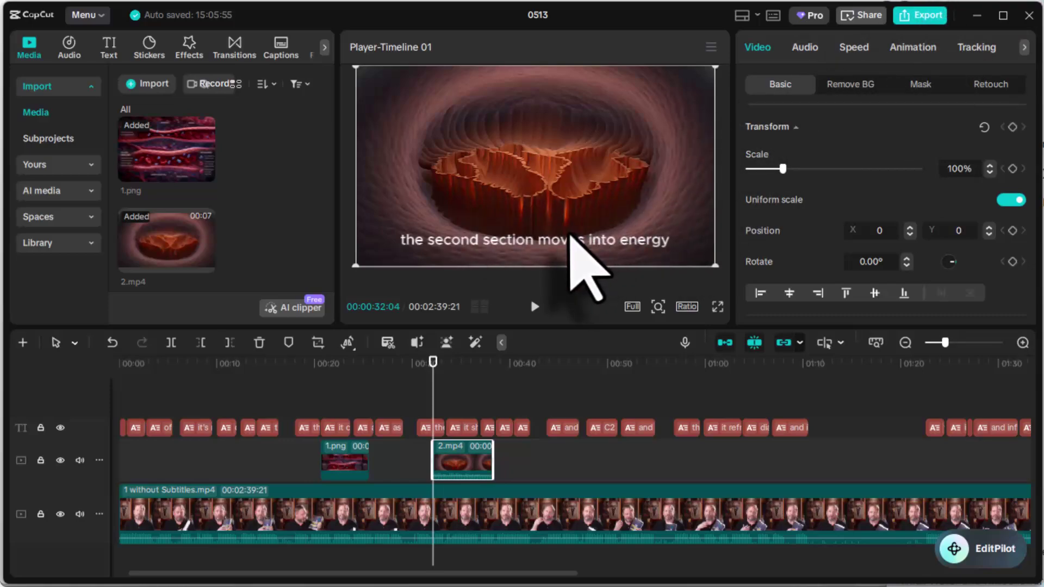
left_click(446, 460)
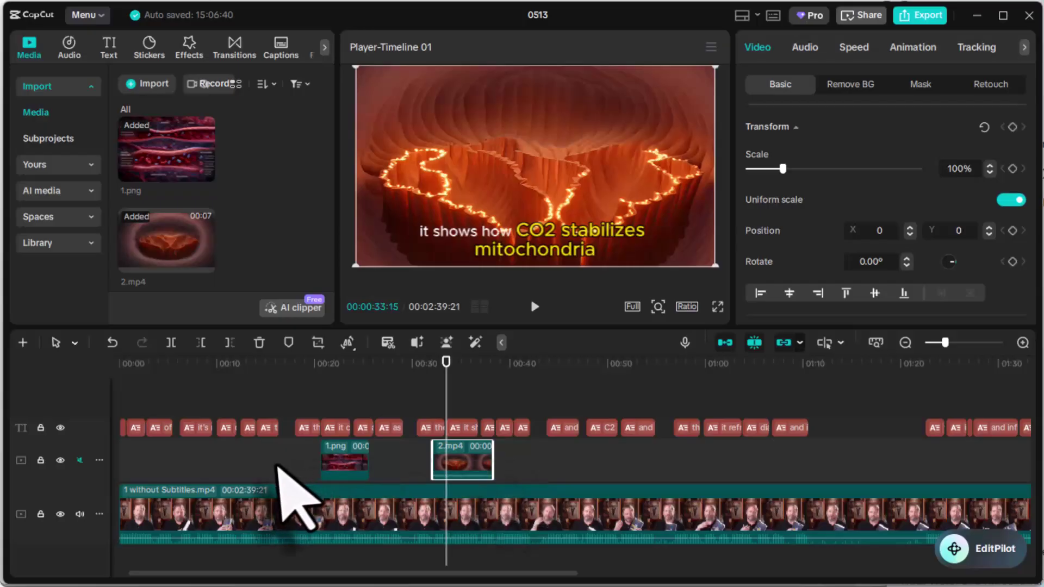
left_click(534, 306)
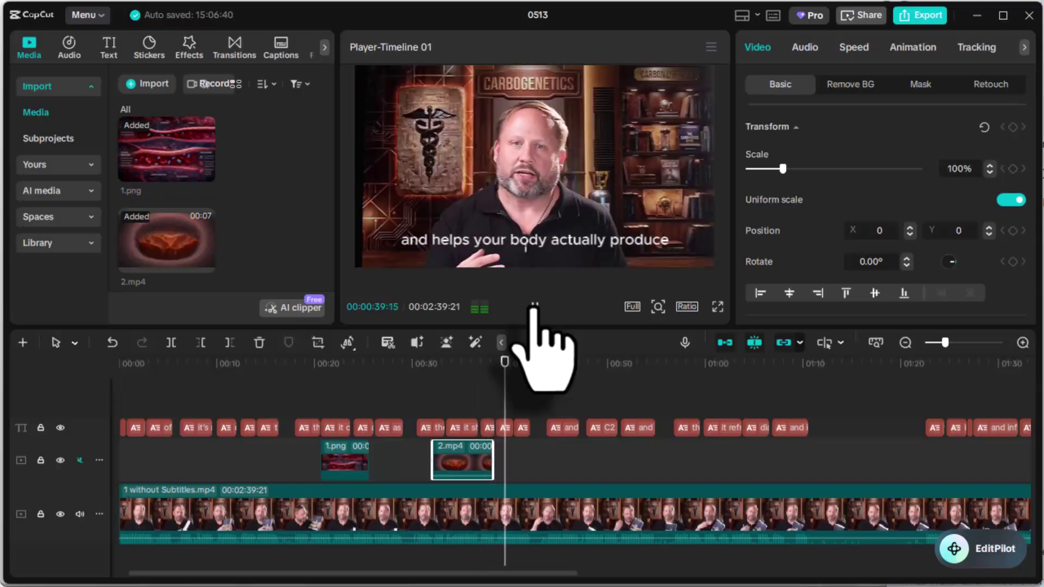
left_click(534, 308)
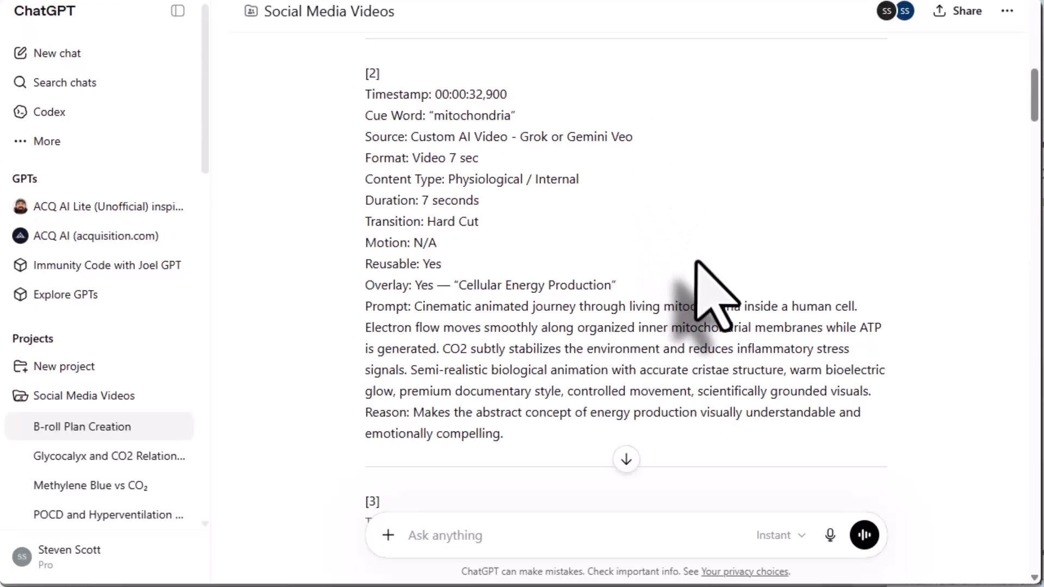
- Switch to ChatGPT and look up the timestamp and cue word of item [6] in the B-roll list
scroll(699, 292, "down", 5)
scroll(696, 262, "down", 2)
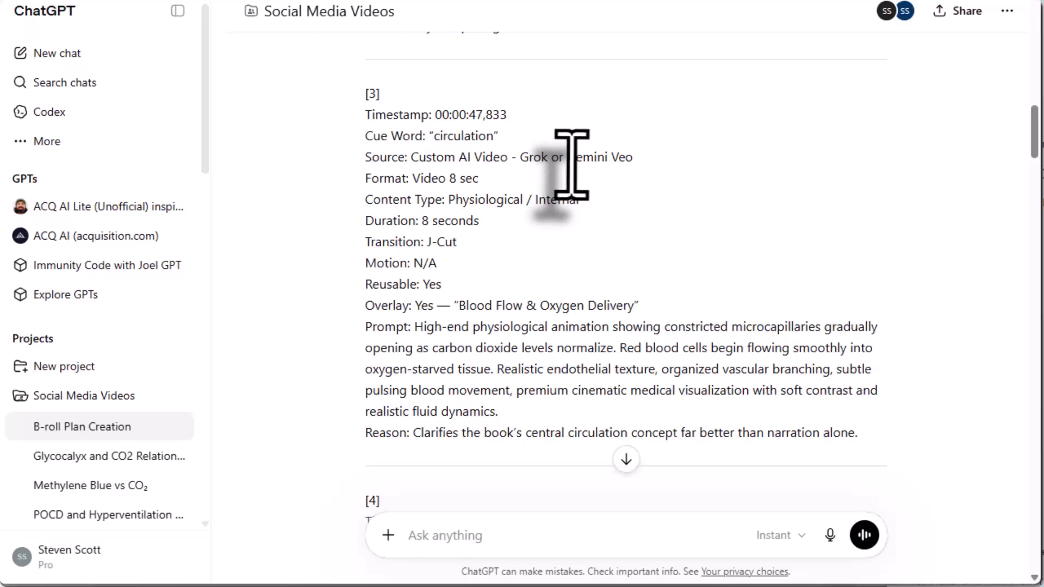
scroll(571, 163, "down", 20)
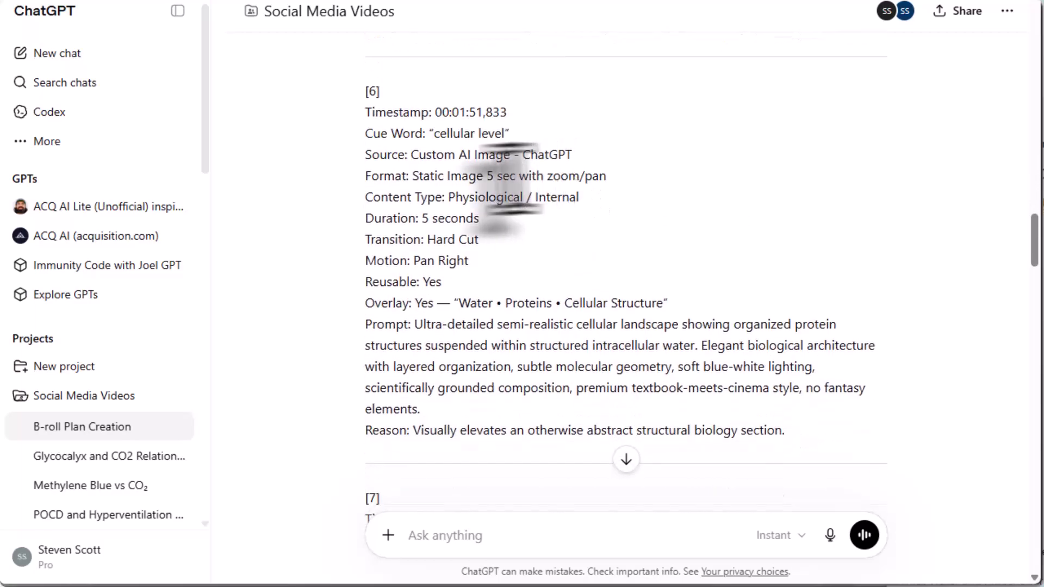
left_click_drag(436, 137, 502, 139)
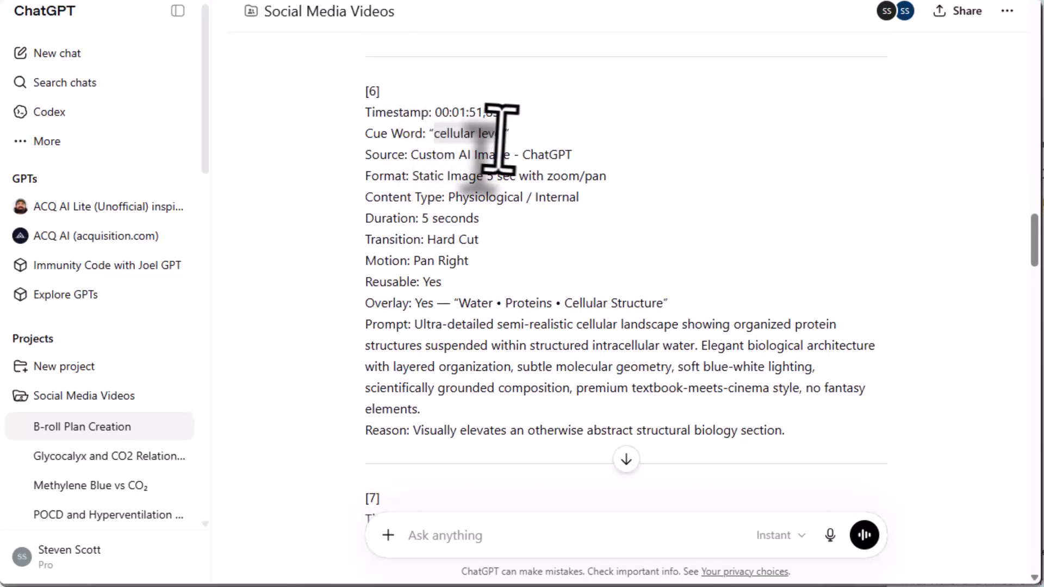
left_click(497, 141)
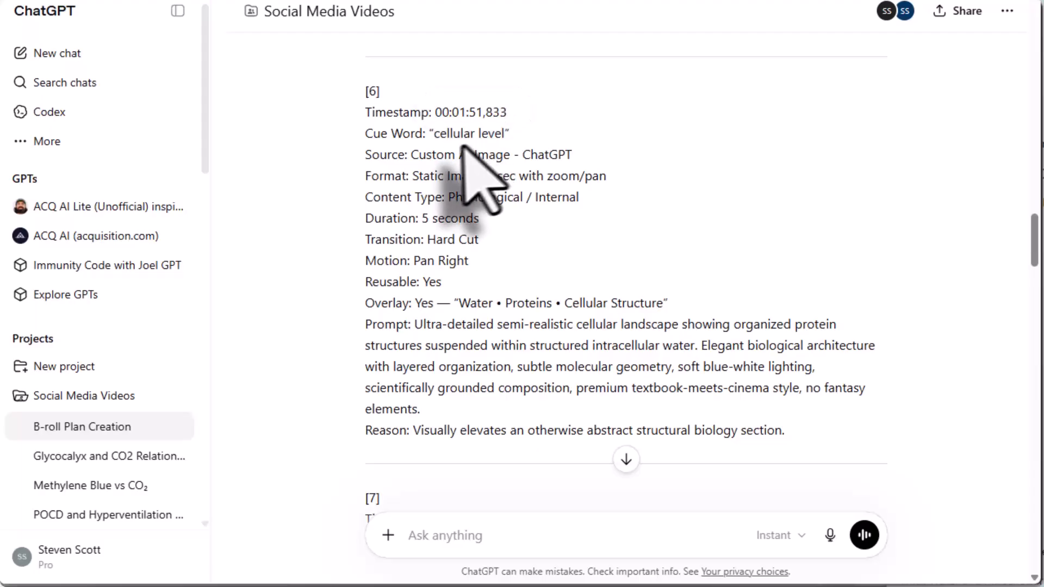
left_click_drag(436, 135, 454, 139)
left_click(456, 122)
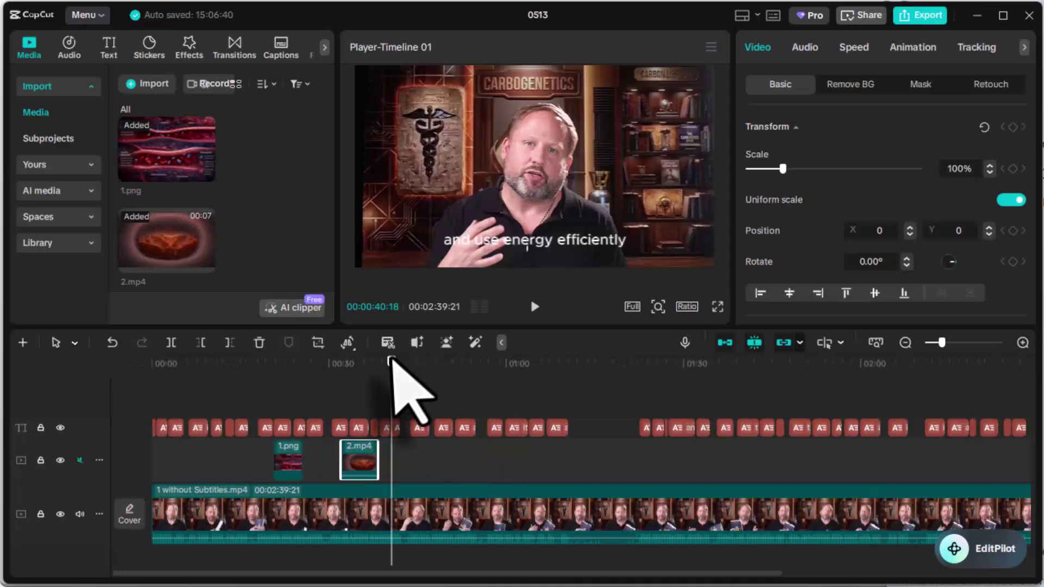
- Switch to CapCut, place 6.png at 00:01:51:25 on the overlay track and enlarge it to 119% to fill the frame
left_click_drag(412, 387, 812, 419)
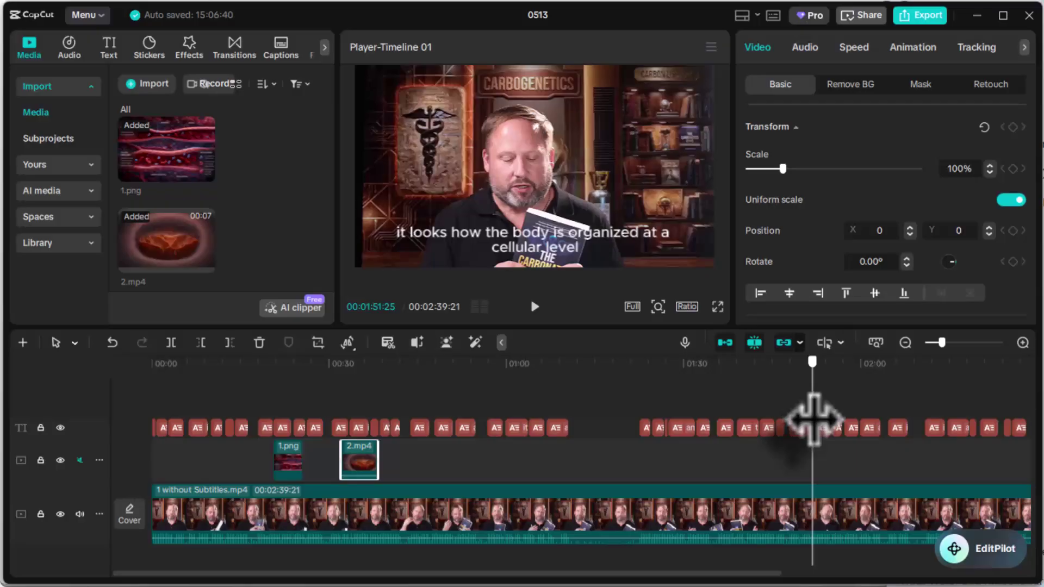
scroll(228, 237, "down", 2)
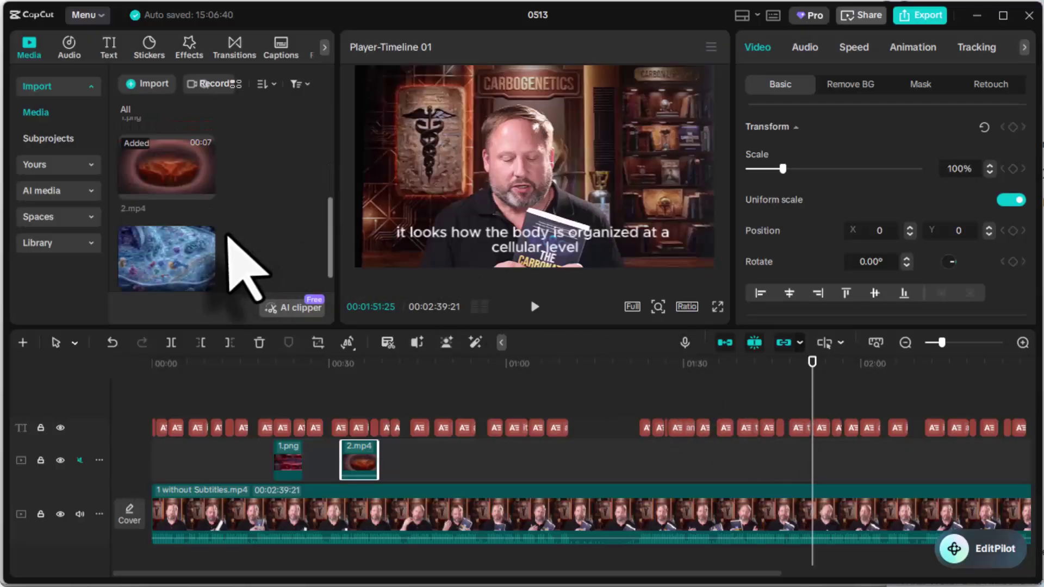
scroll(243, 267, "down", 1)
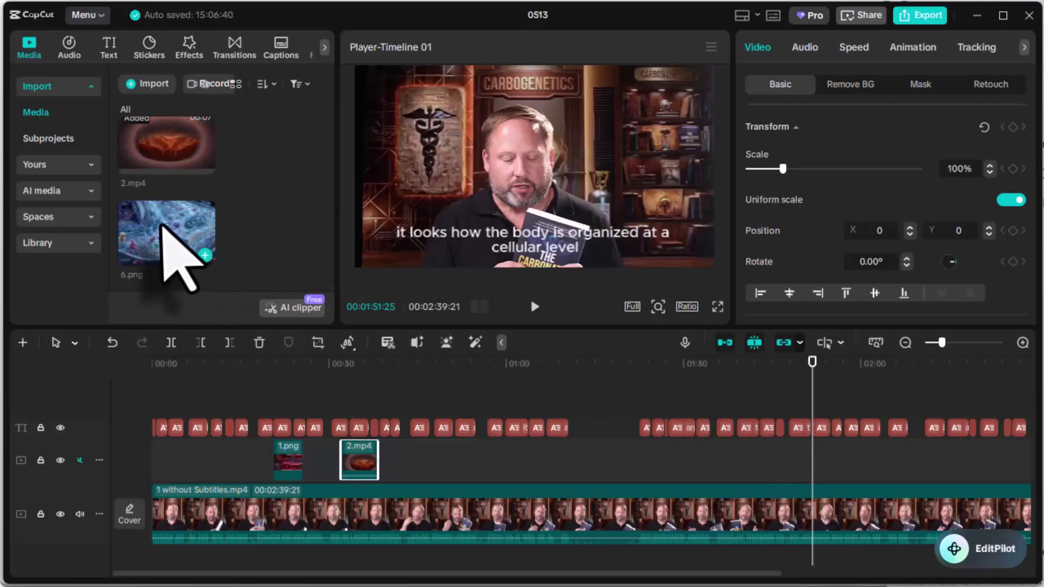
left_click_drag(174, 257, 829, 479)
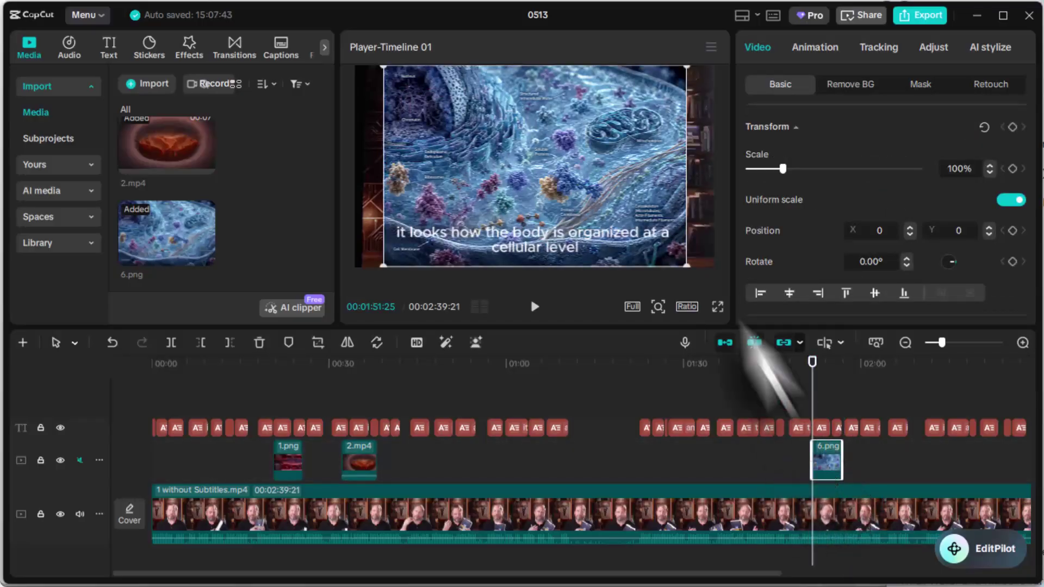
left_click_drag(688, 265, 731, 280)
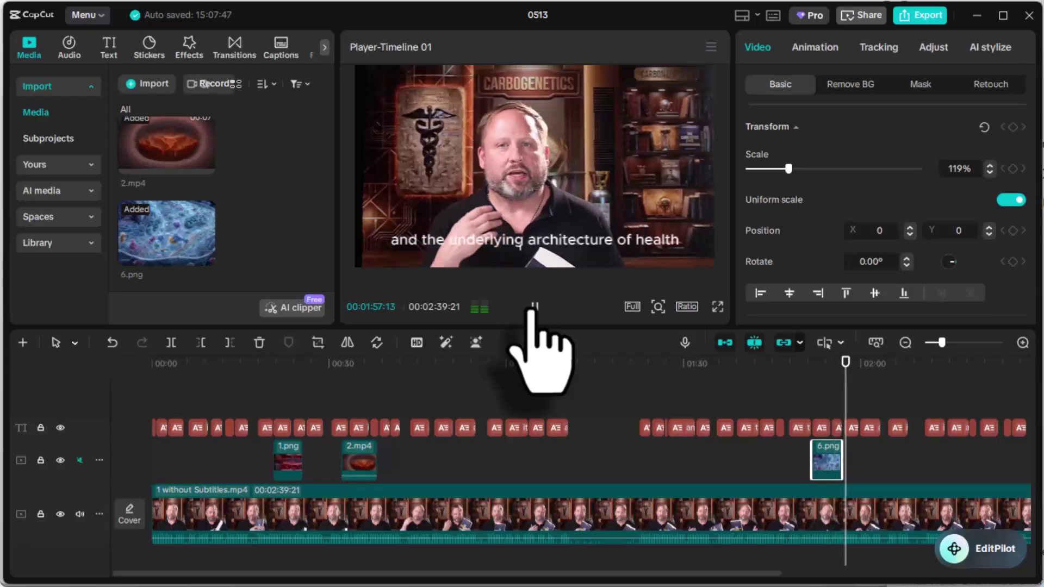
- Pause playback, switch to ChatGPT, regenerate the capillary constriction and dilation image in widescreen 16:9, and open the new version
left_click(534, 307)
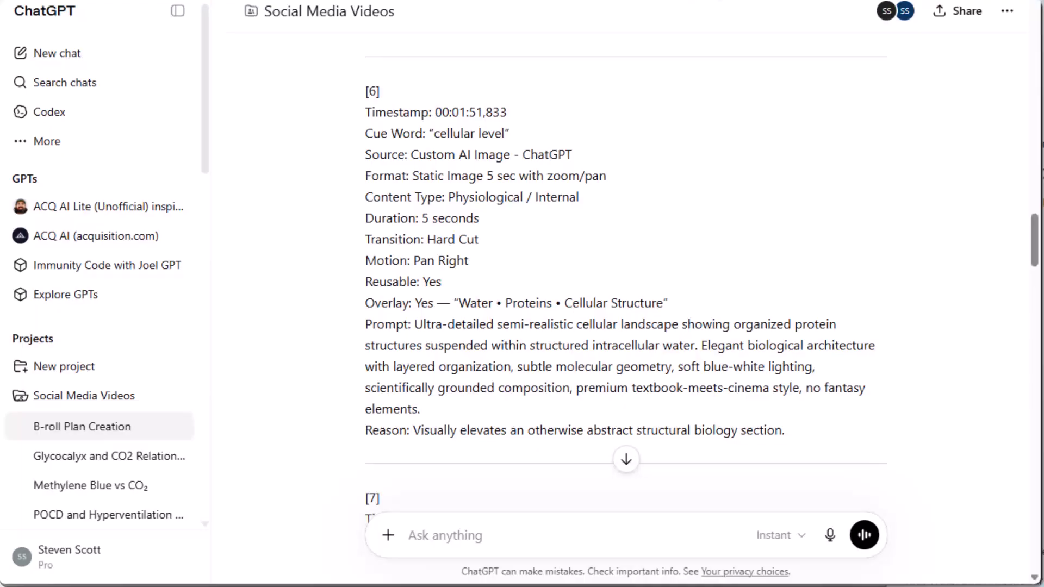
scroll(816, 288, "down", 10)
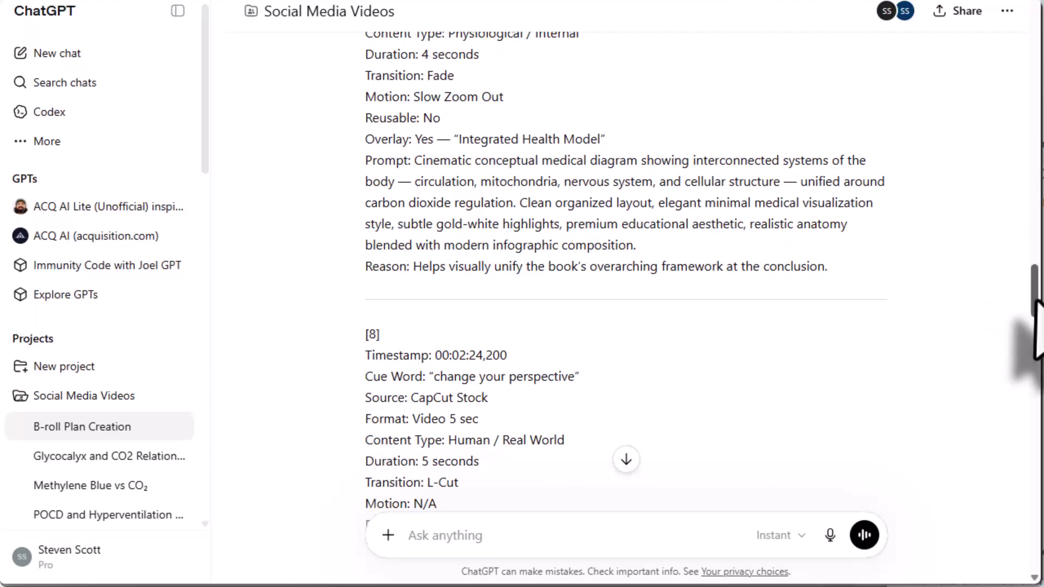
left_click_drag(1035, 302, 1036, 503)
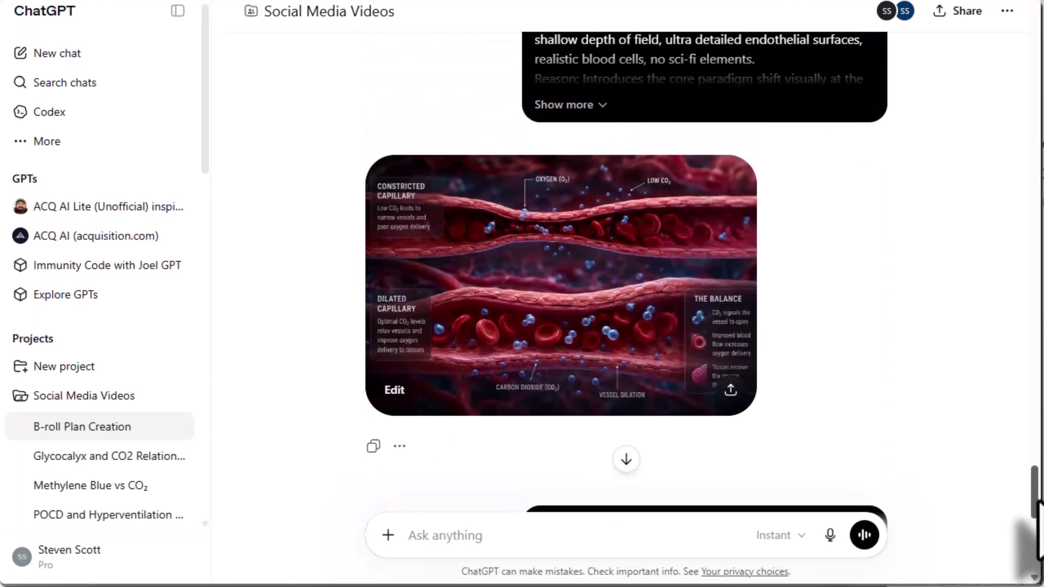
left_click(575, 305)
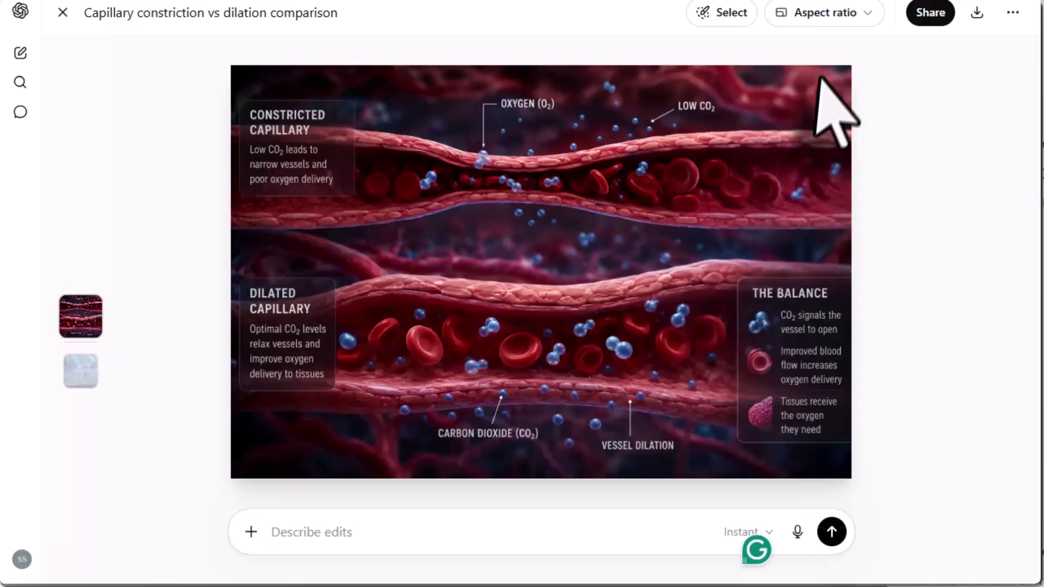
left_click(864, 19)
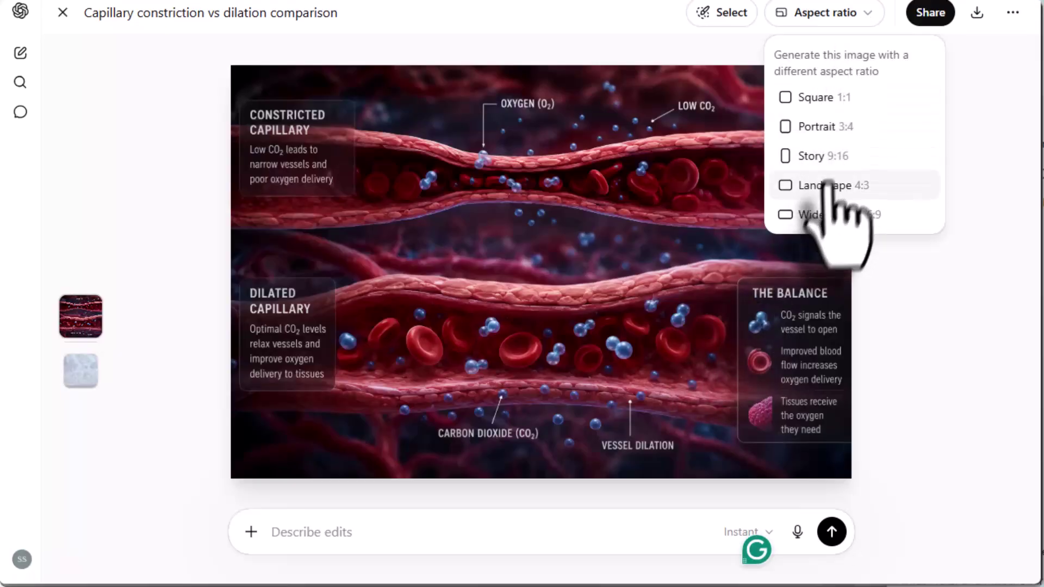
left_click(811, 217)
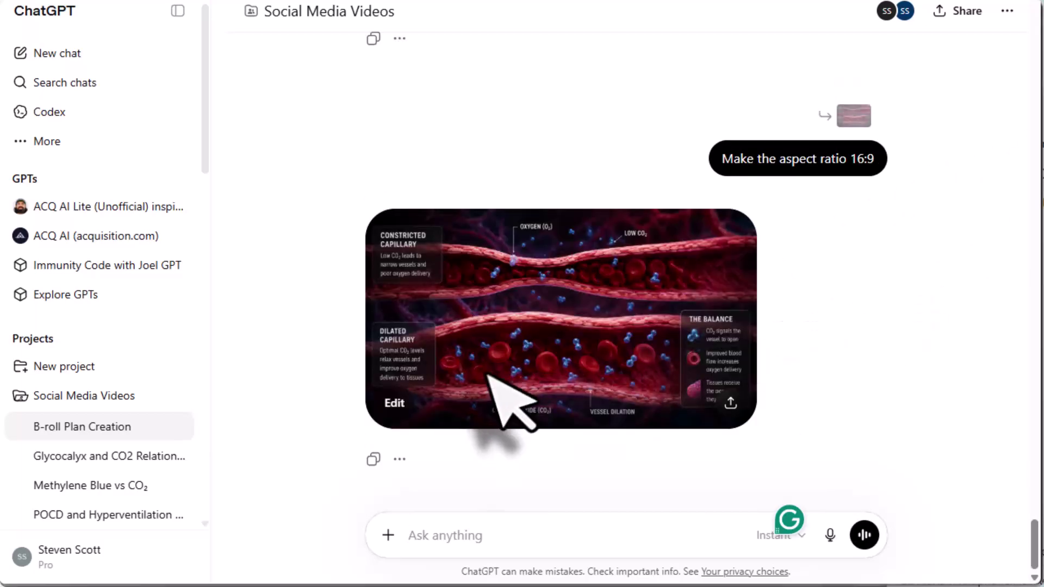
left_click(492, 380)
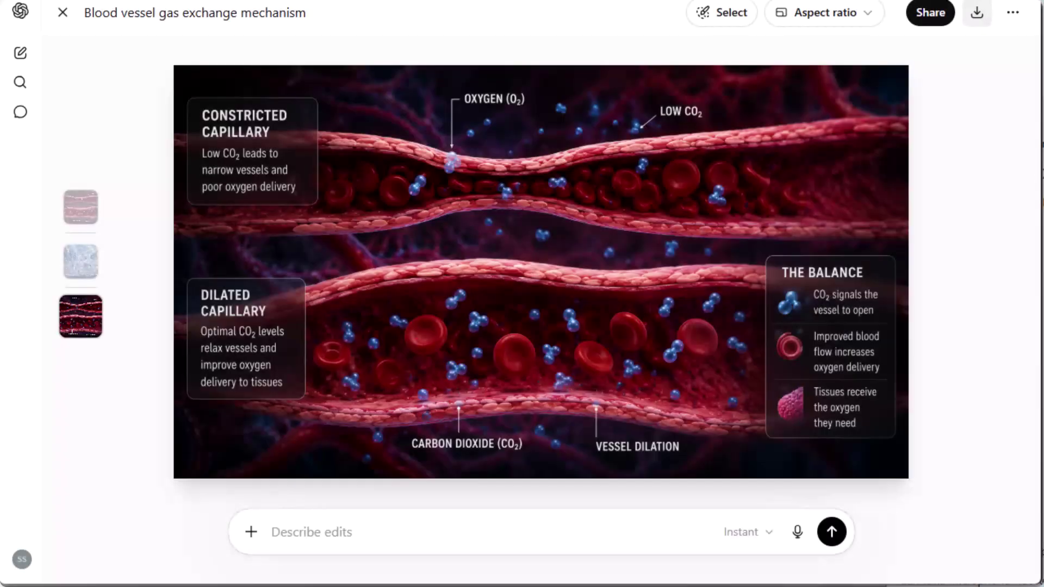
left_click(863, 15)
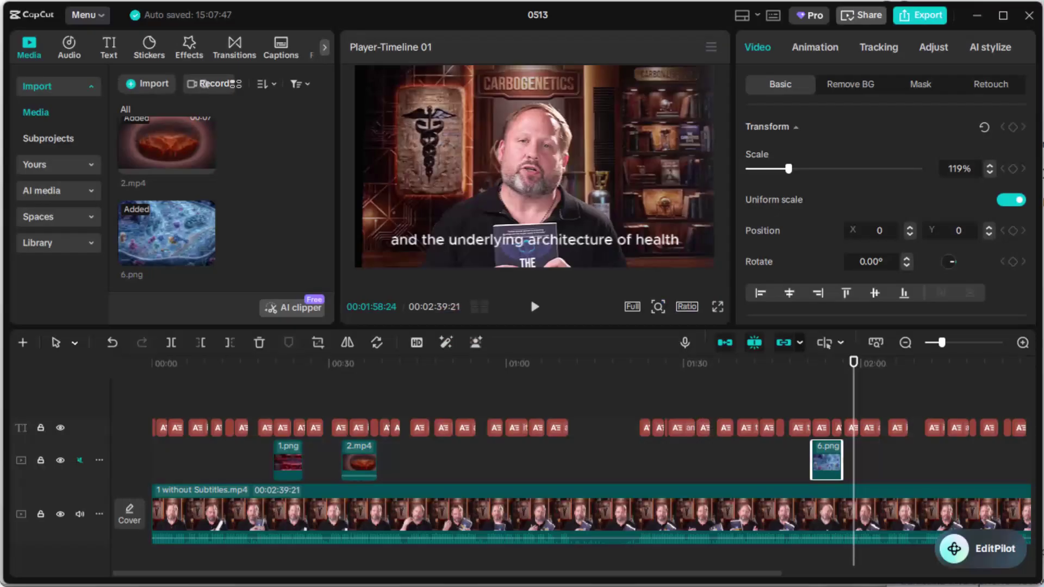
- Switch to CapCut and import 1-correct size.png into the project media
left_click(288, 468)
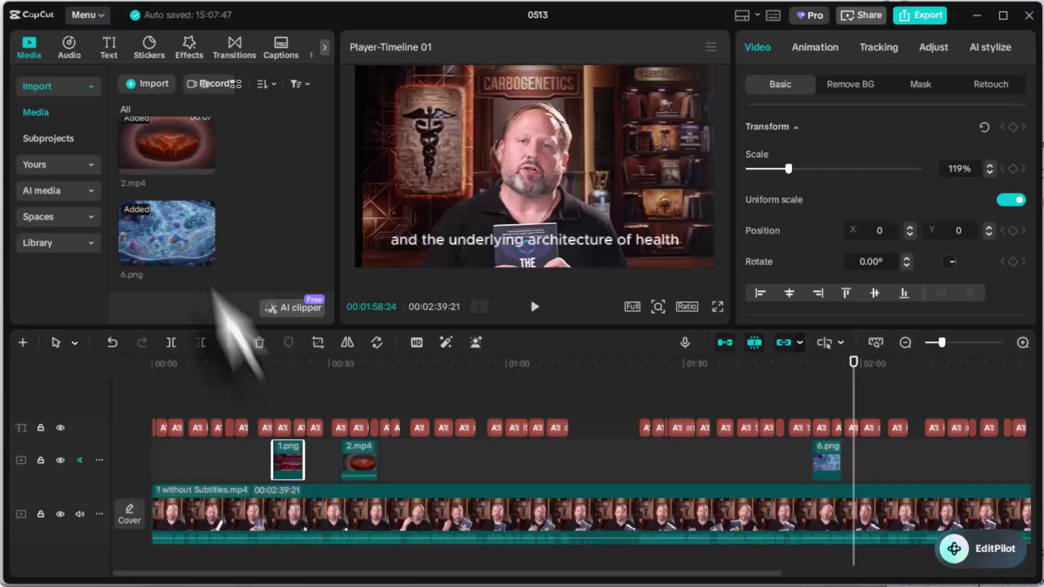
left_click(154, 83)
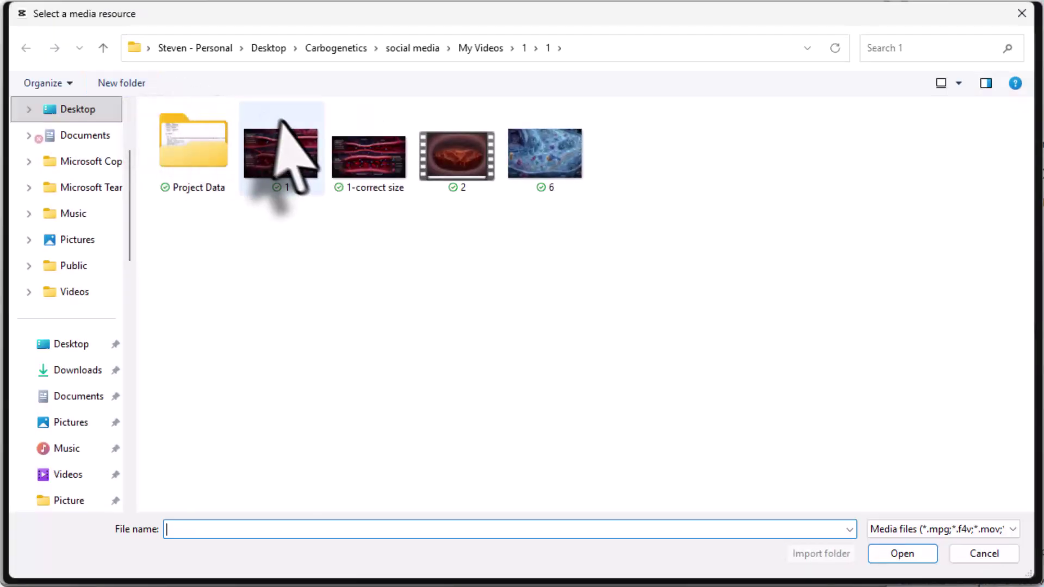
left_click(380, 168)
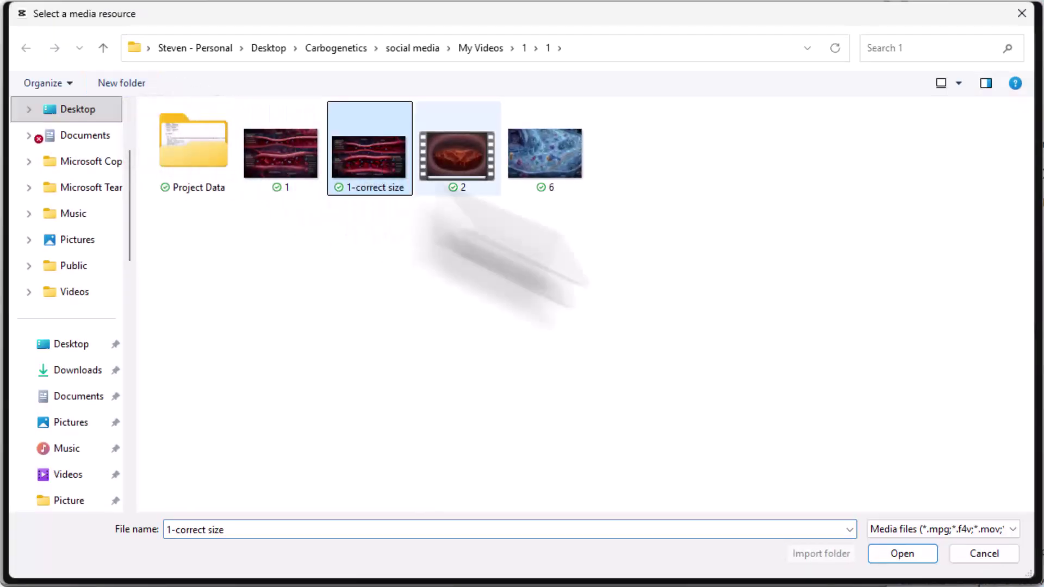
left_click(907, 558)
- Replace the 1.png clip on the overlay track with 1-correct size.png at the same timeline position
left_click(292, 462)
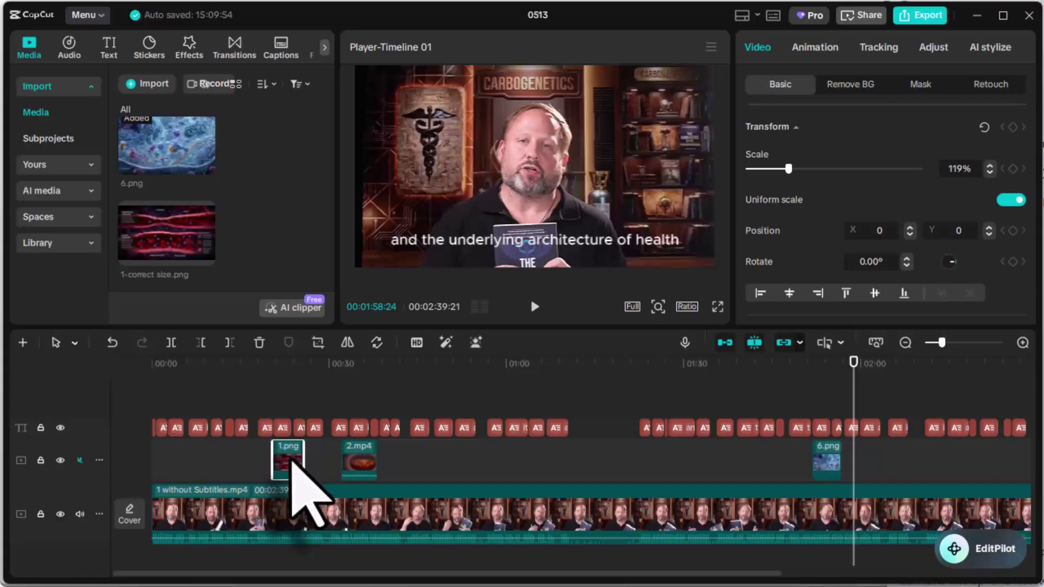
key("Delete")
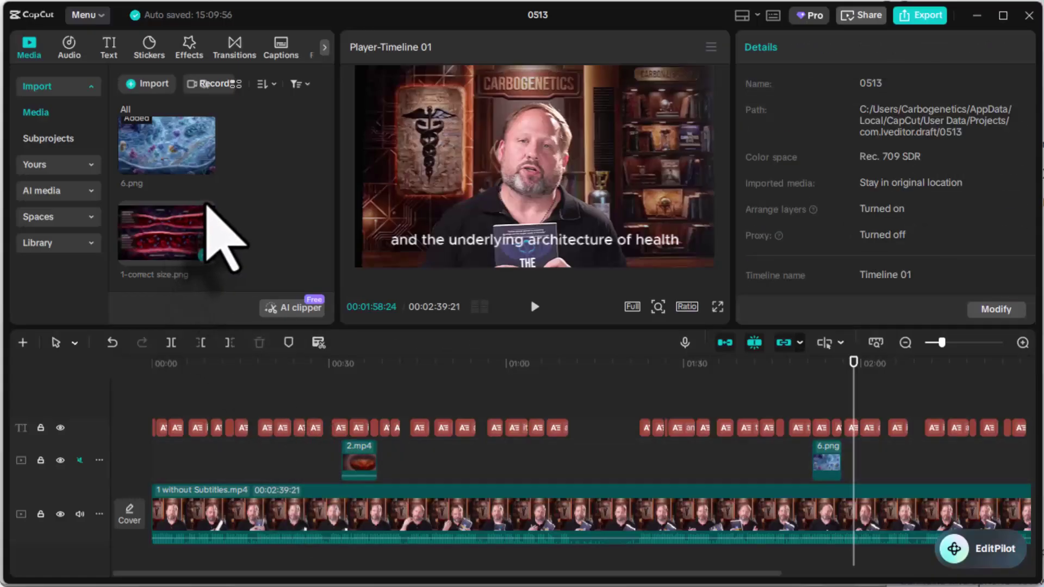
left_click_drag(206, 205, 292, 435)
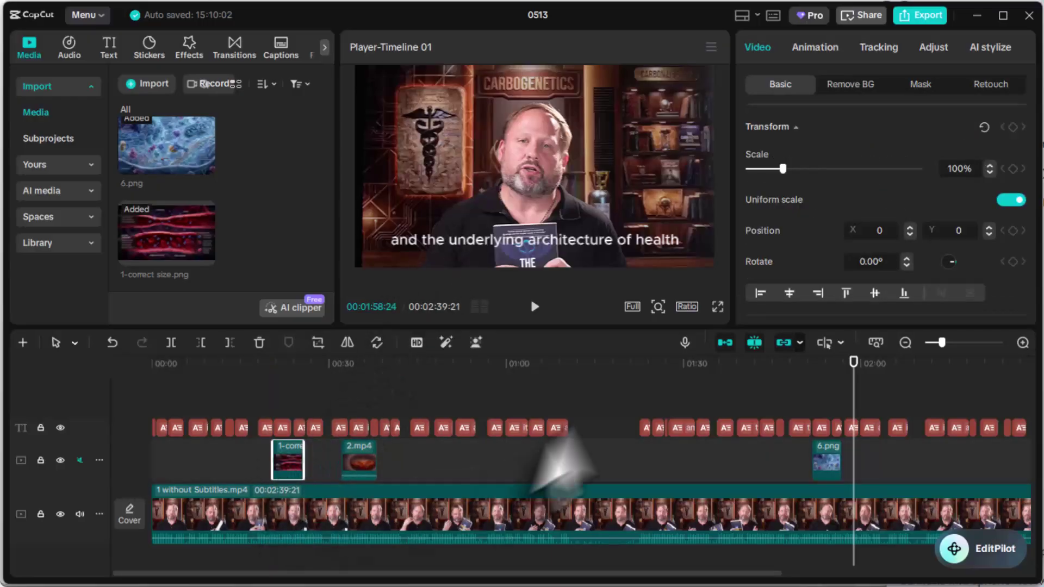
- Play the section around the 1-correct size.png clip to check its framing and timing against the captions
left_click_drag(854, 362, 292, 364)
left_click_drag(287, 409, 285, 405)
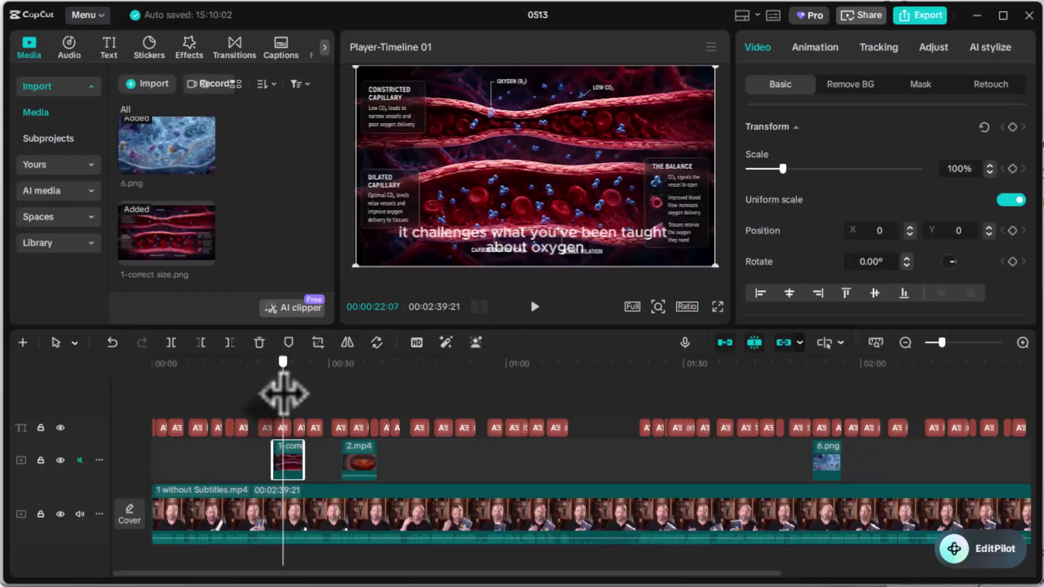
left_click_drag(283, 394, 228, 396)
left_click(535, 306)
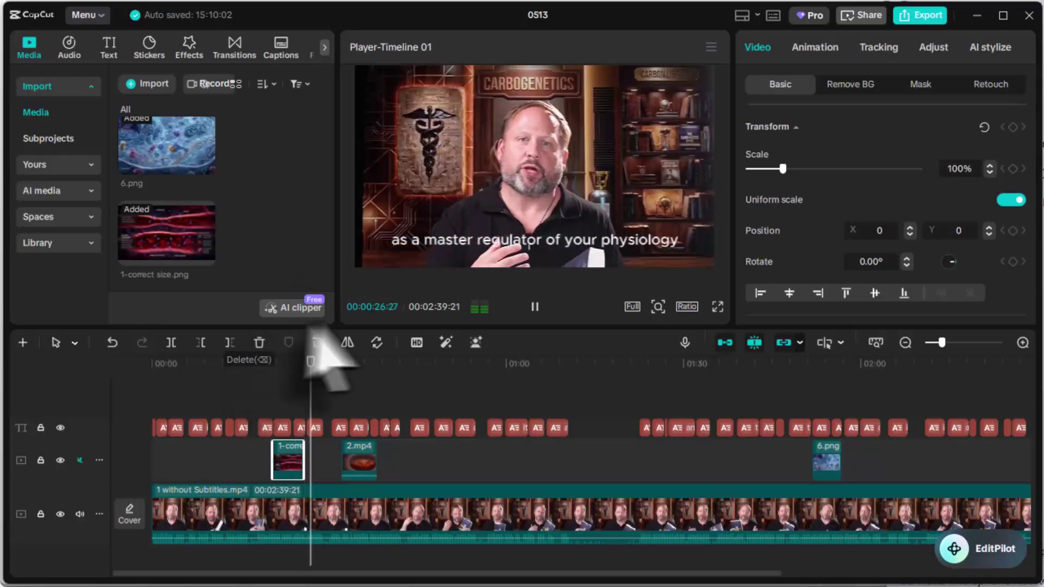
left_click(535, 307)
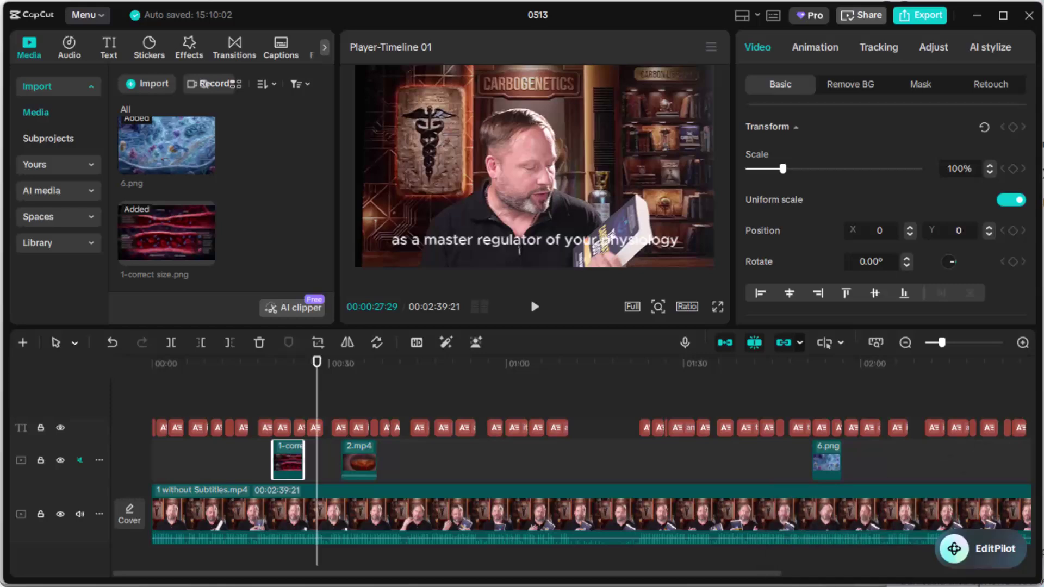
- Switch to ChatGPT and look up the transcript line marked for B-roll item [8] and the earlier insertion markers
key("alt+Tab")
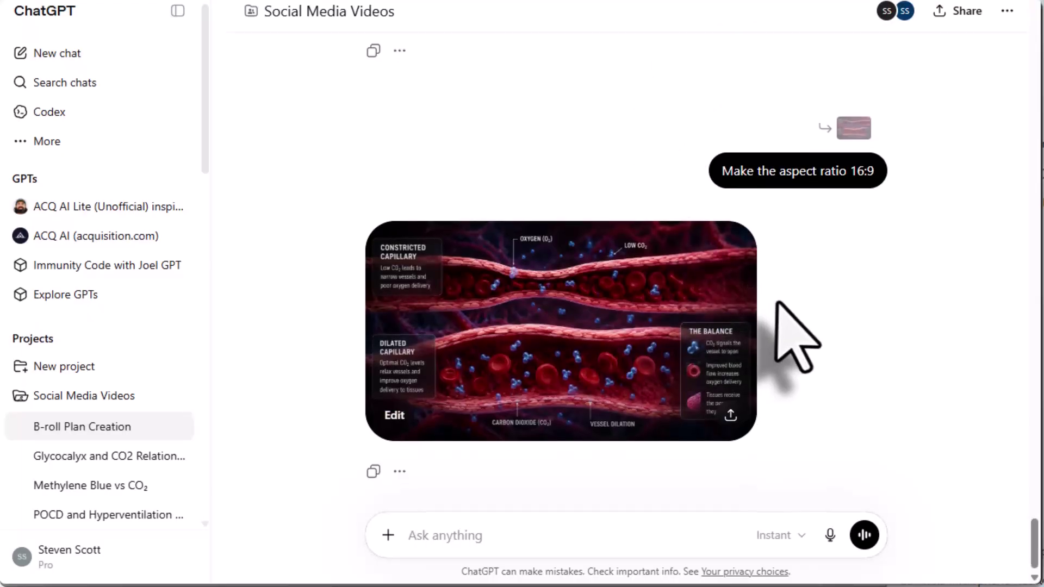
scroll(792, 338, "up", 15)
scroll(784, 306, "up", 8)
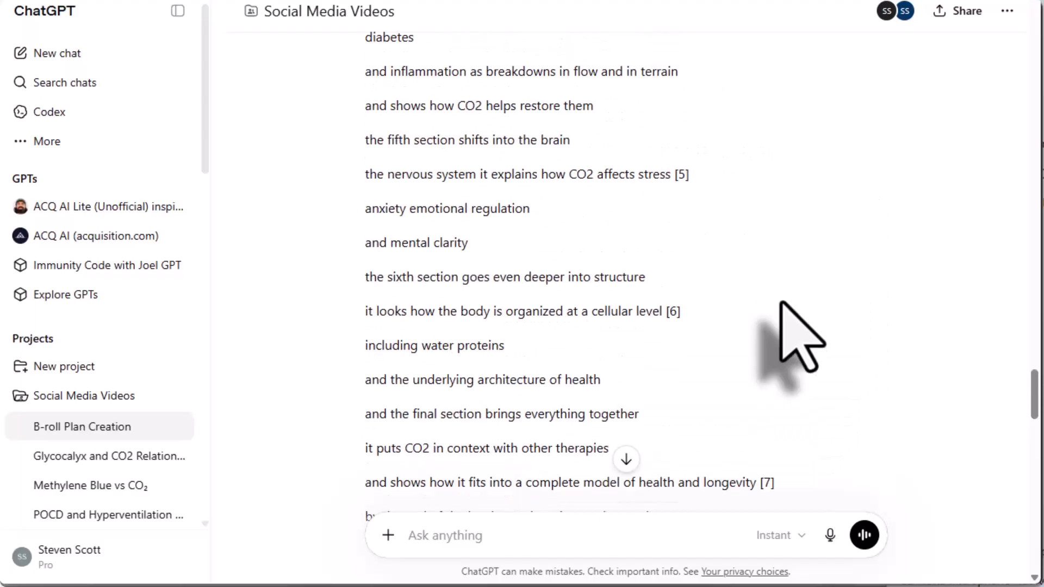
scroll(709, 310, "down", 6)
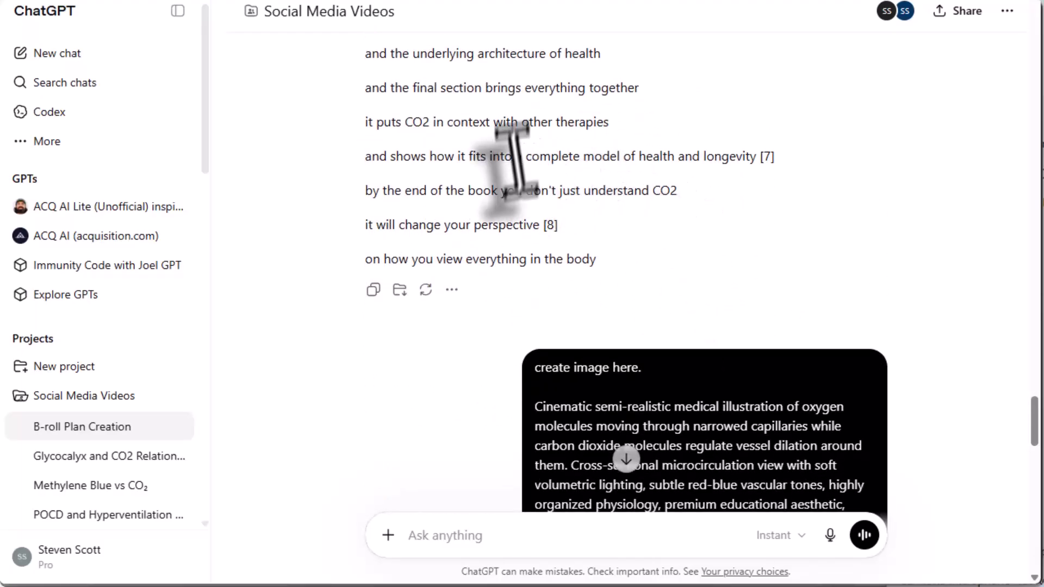
left_click_drag(560, 228, 451, 231)
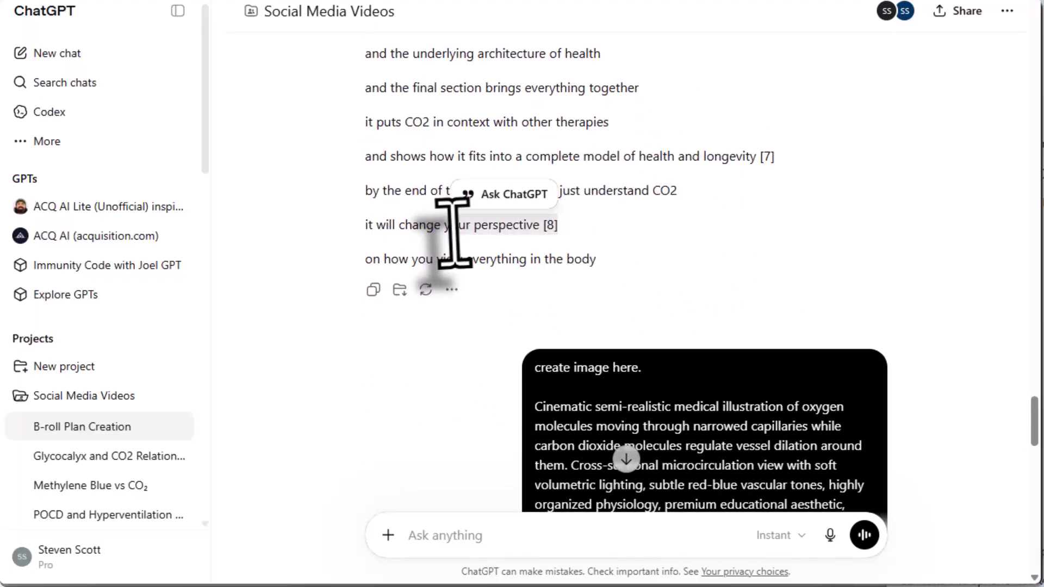
left_click(572, 233)
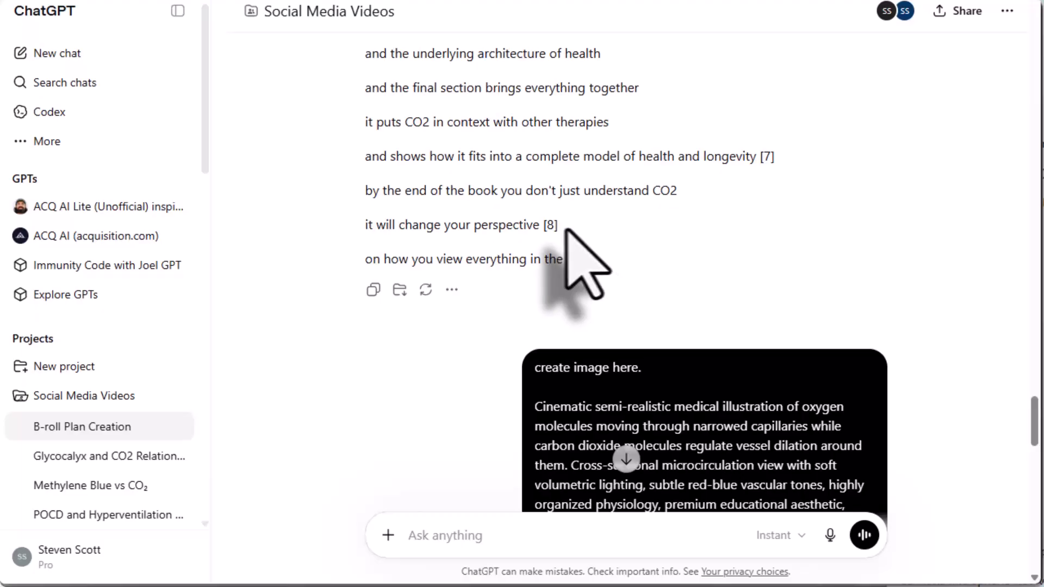
scroll(563, 230, "up", 20)
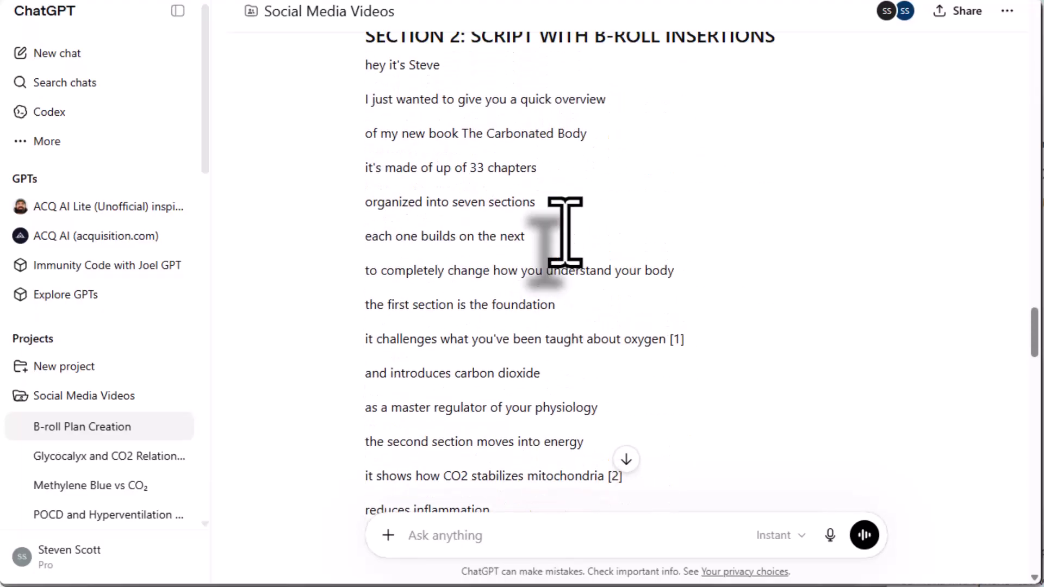